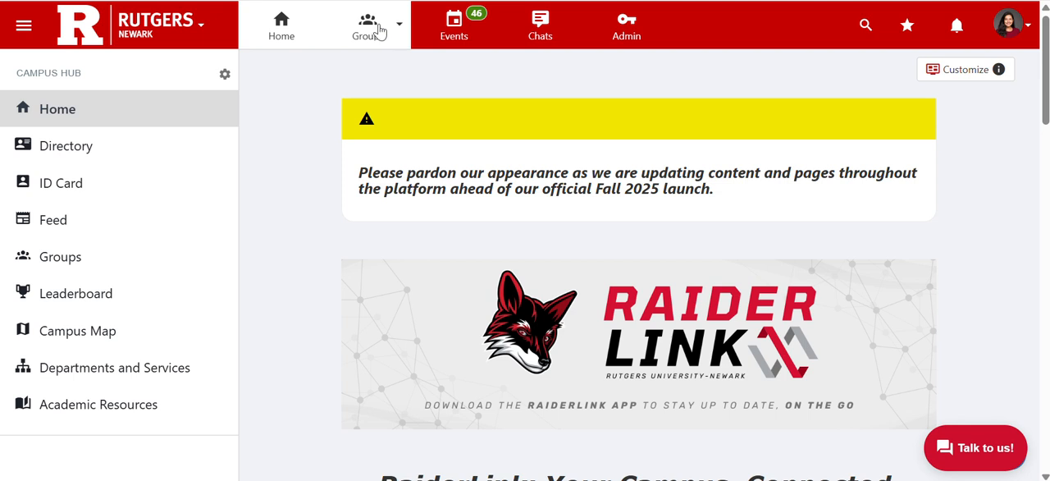
Find the RU-N History group among all groups by searching for "HISTOR" and open its dashboard
left_click(87, 258)
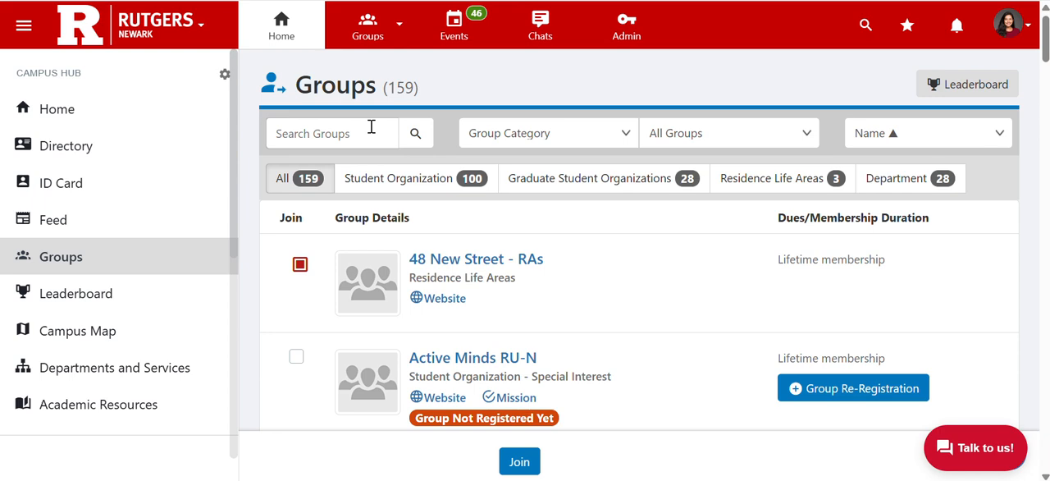
left_click(373, 29)
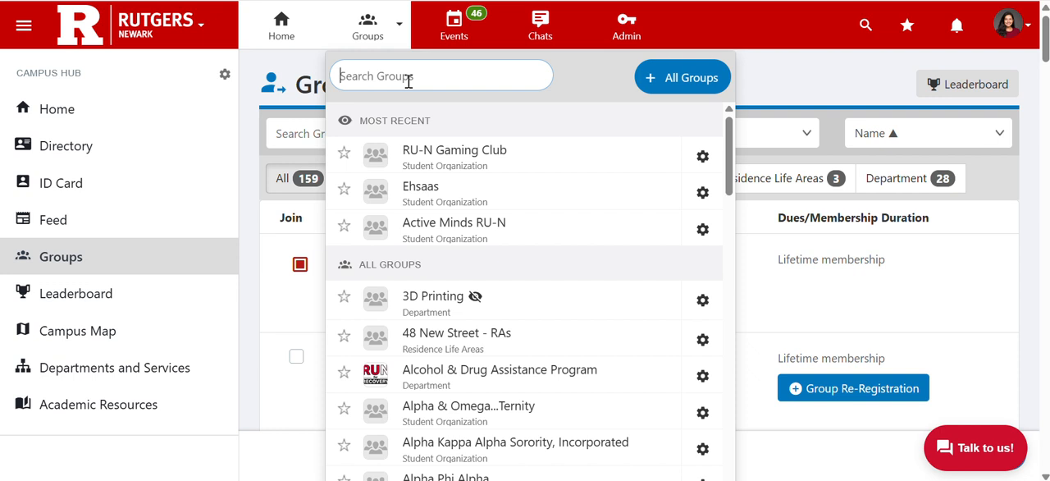
type("HISTOR")
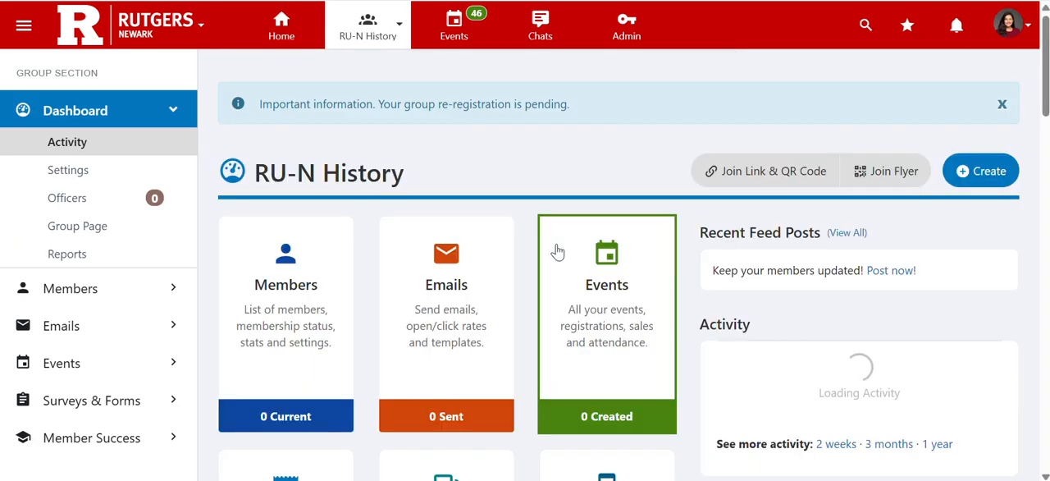
Open the Accounting Book in the group's Money section
scroll(558, 251, "down", 1)
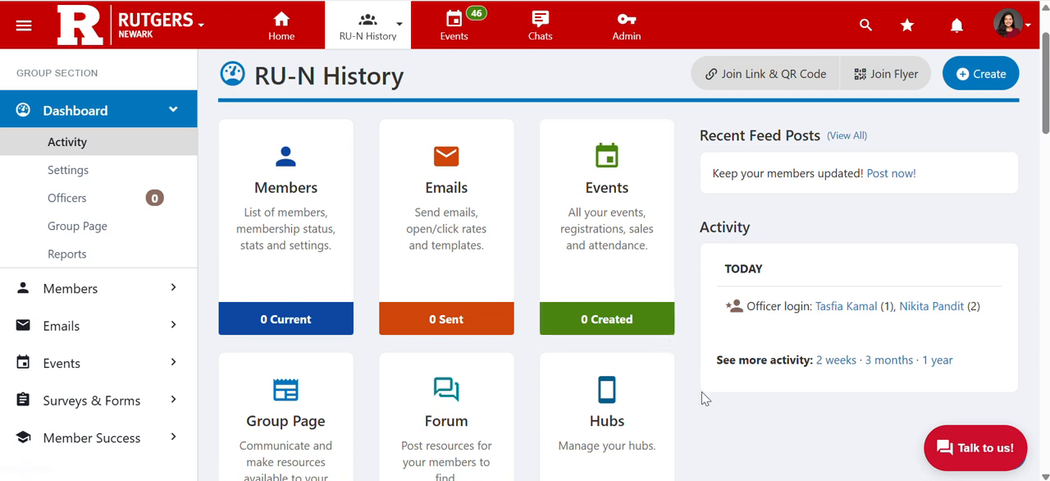
scroll(704, 398, "down", 1)
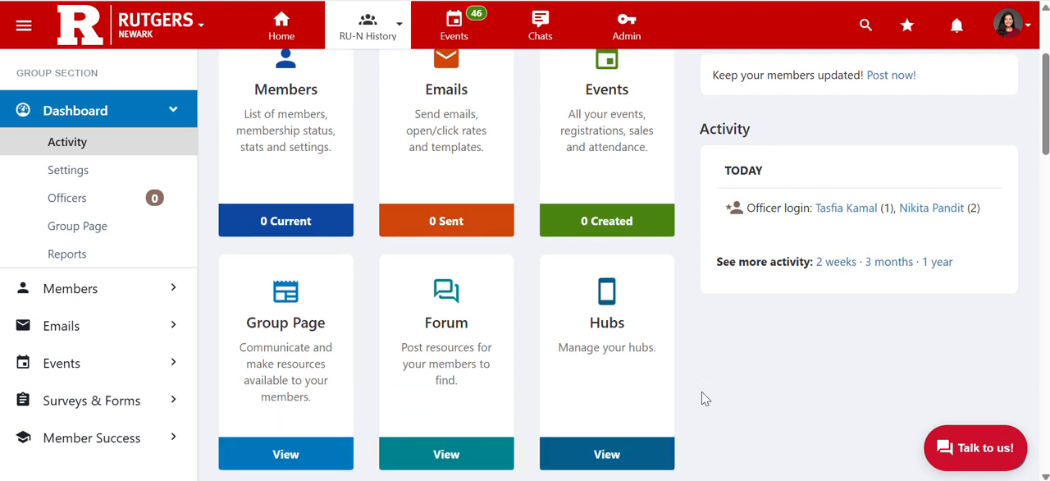
scroll(704, 398, "down", 4)
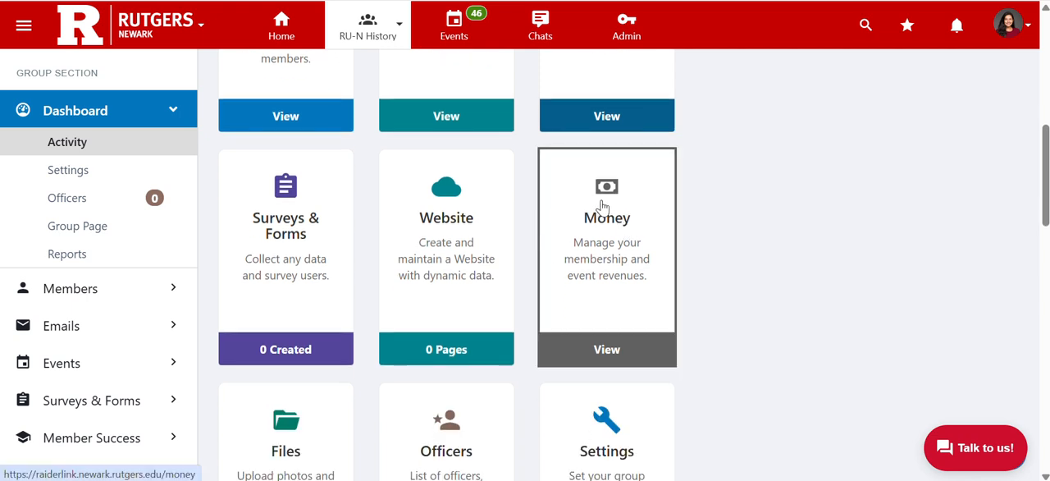
scroll(143, 211, "down", 1)
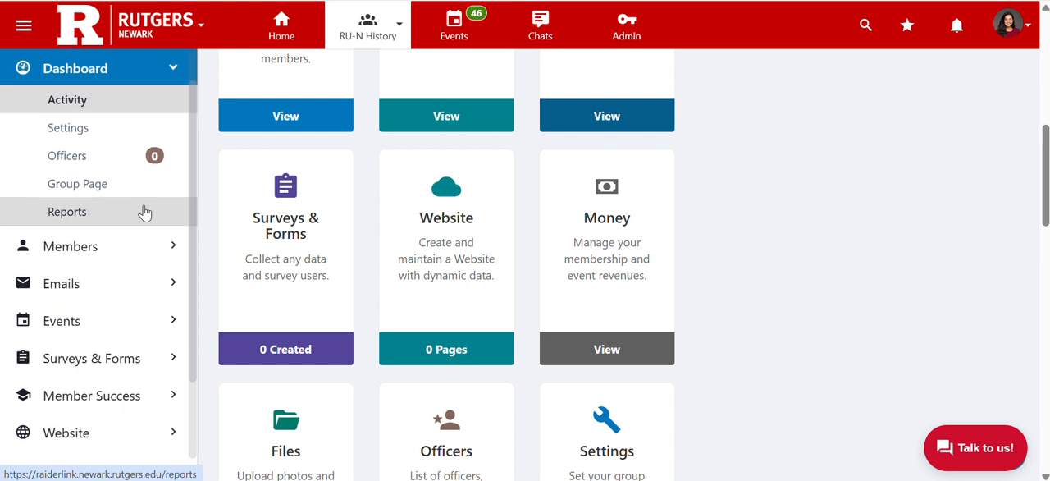
scroll(144, 211, "down", 3)
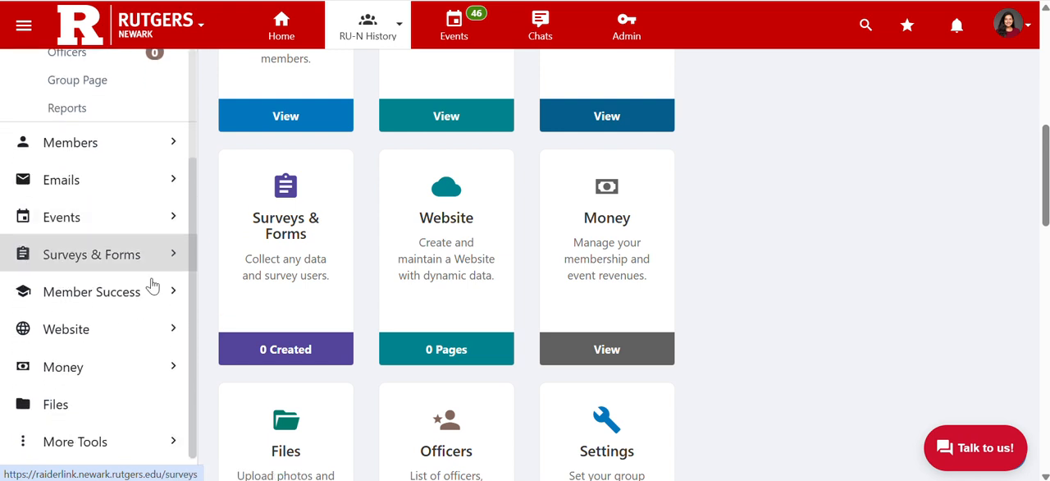
left_click(170, 367)
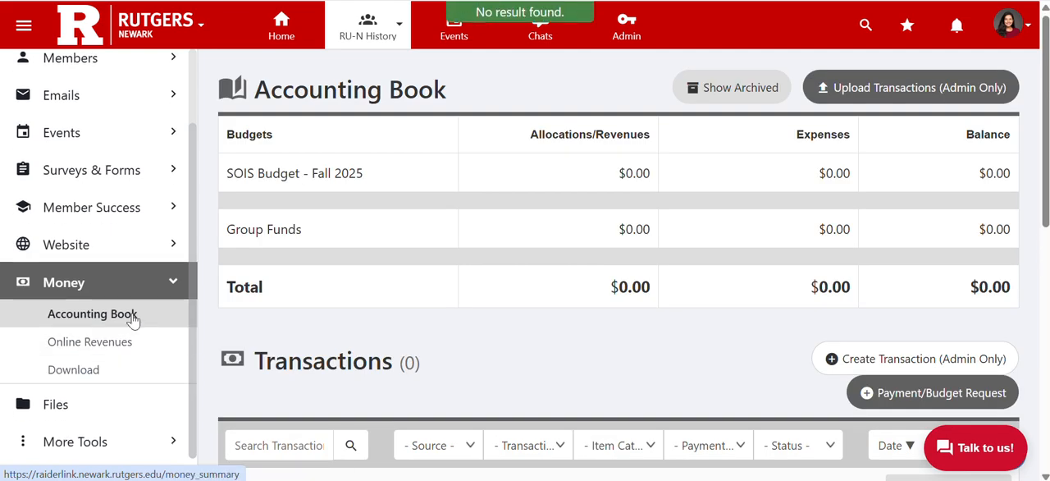
left_click(132, 318)
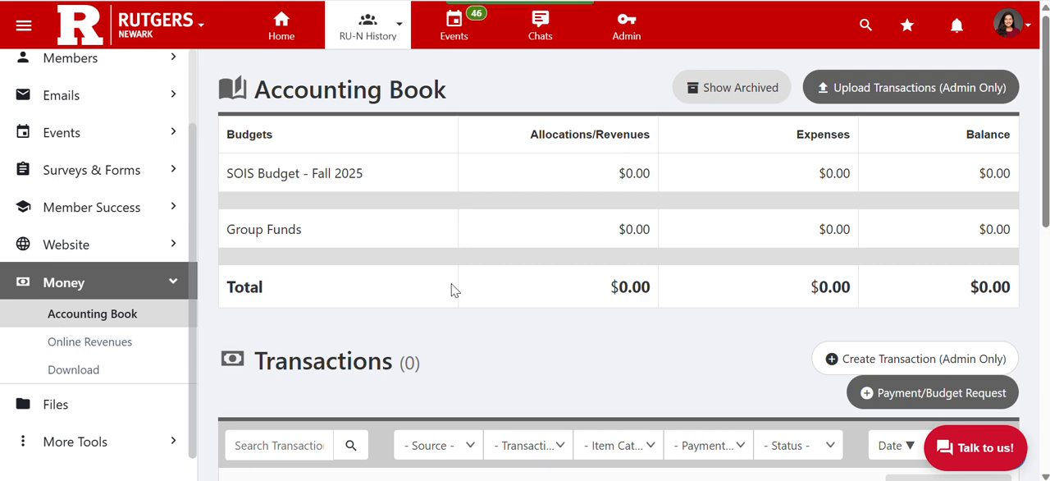
Start a new Payment/Budget Request from the Accounting Book against the budget "SOIS Budget - Fall 2025"
scroll(566, 187, "down", 4)
scroll(566, 187, "up", 4)
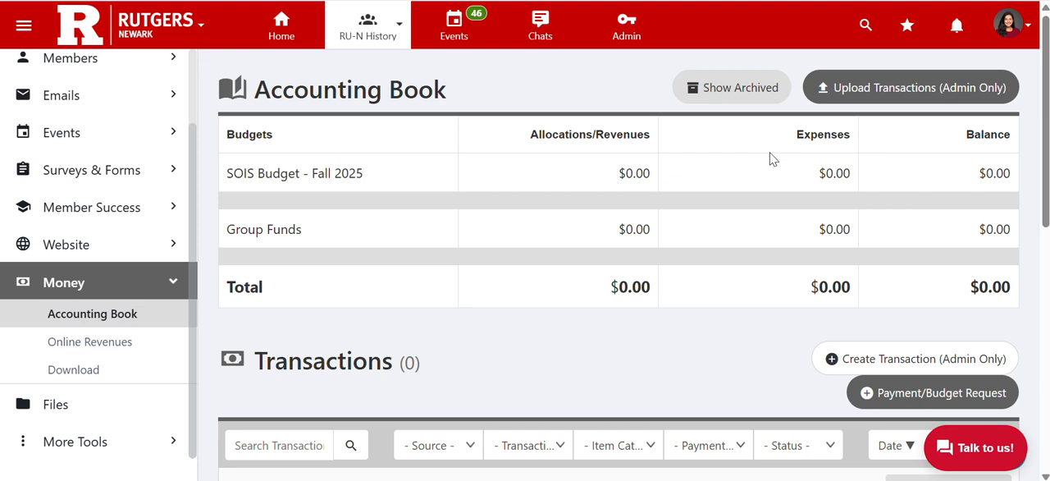
scroll(525, 105, "down", 1)
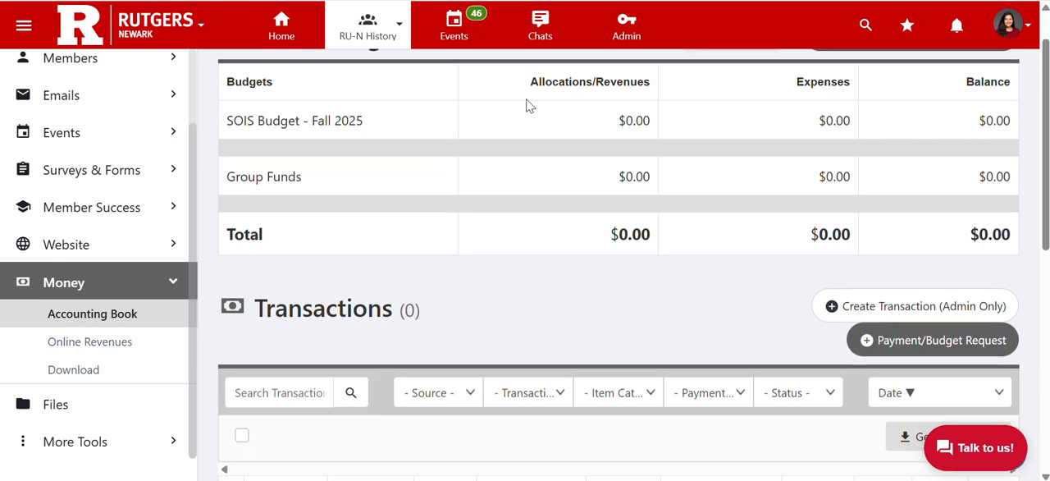
scroll(525, 105, "up", 1)
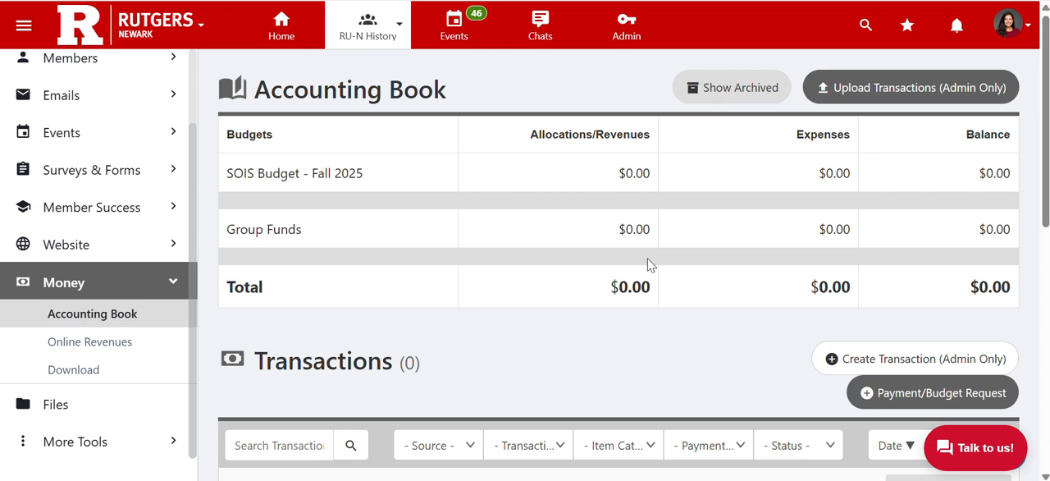
scroll(648, 264, "down", 1)
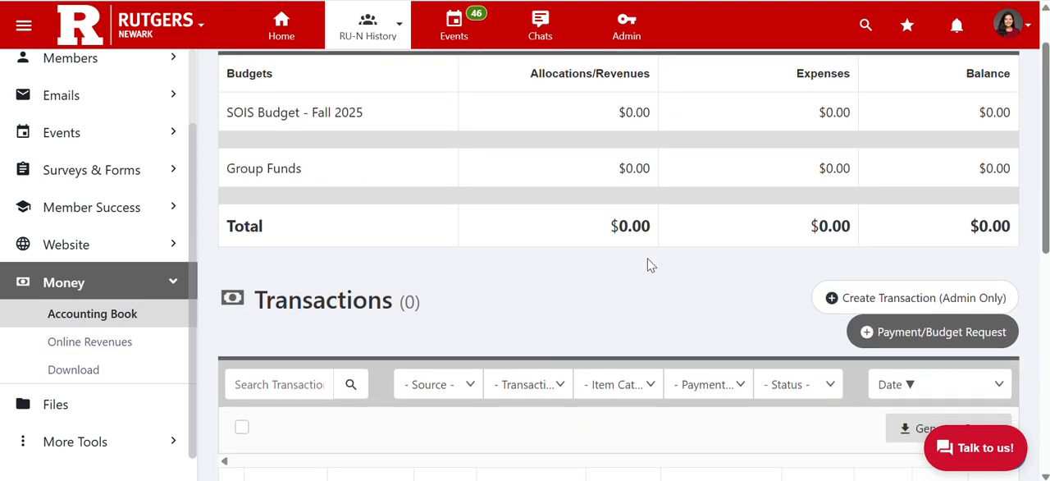
scroll(648, 264, "down", 2)
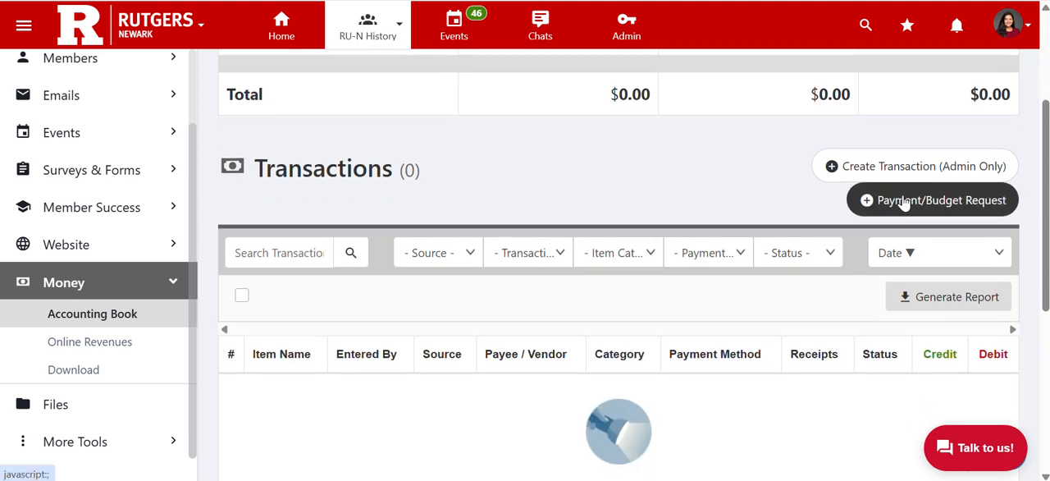
left_click(919, 208)
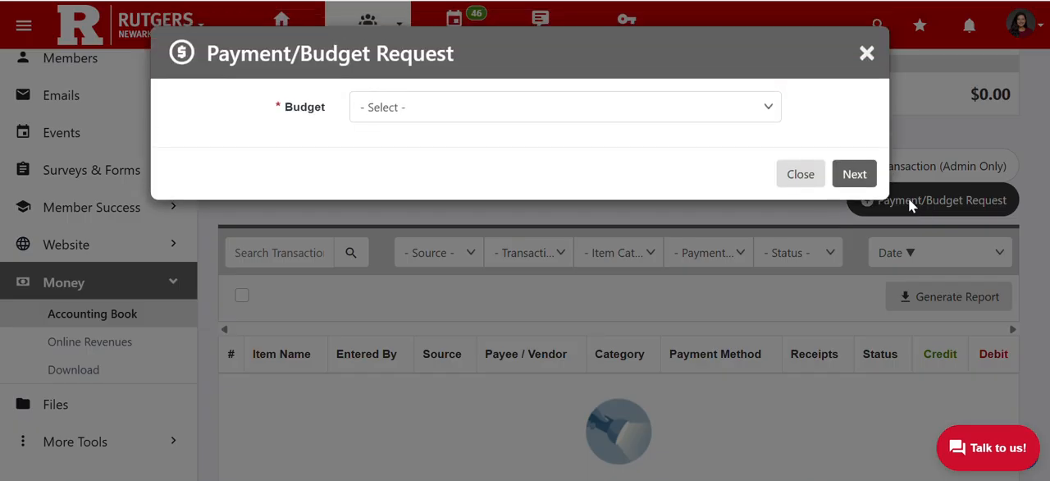
left_click_drag(285, 111, 413, 117)
left_click(413, 115)
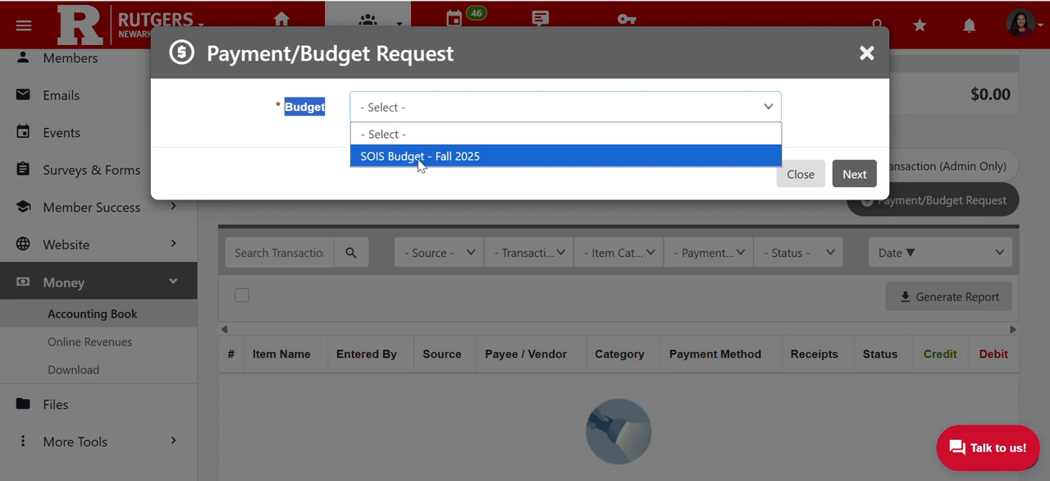
left_click(414, 164)
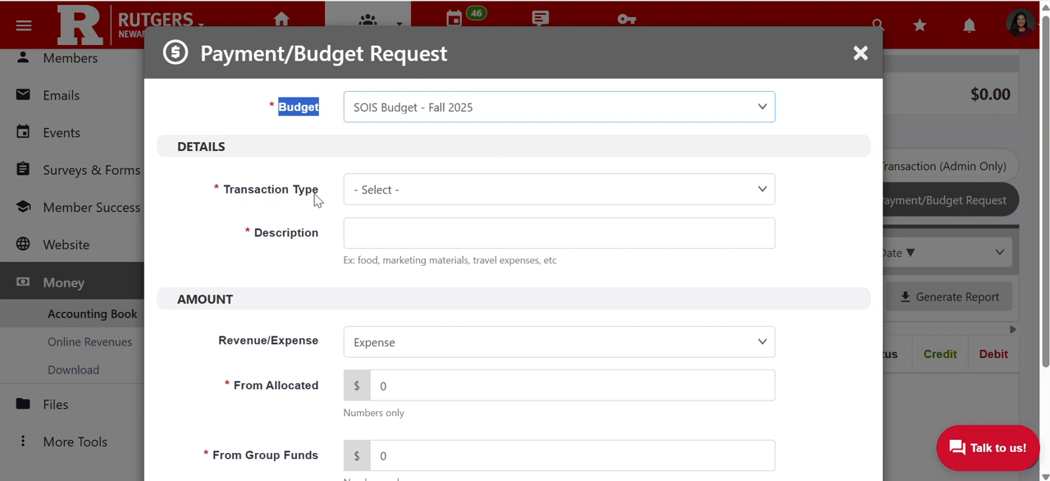
Set the request's transaction type to Purchasing/Spending and its description to "Food for General Body Meeting #1"
left_click(392, 191)
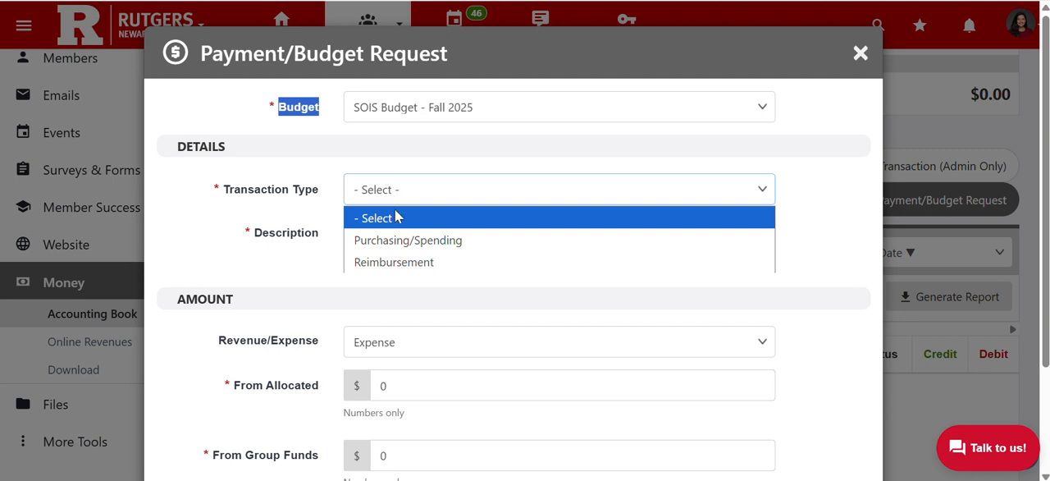
left_click(403, 240)
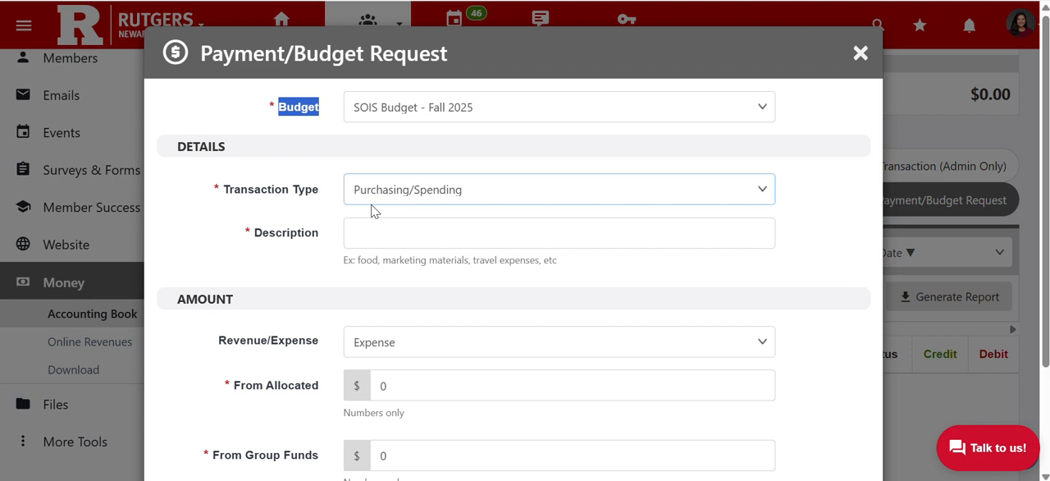
left_click(382, 229)
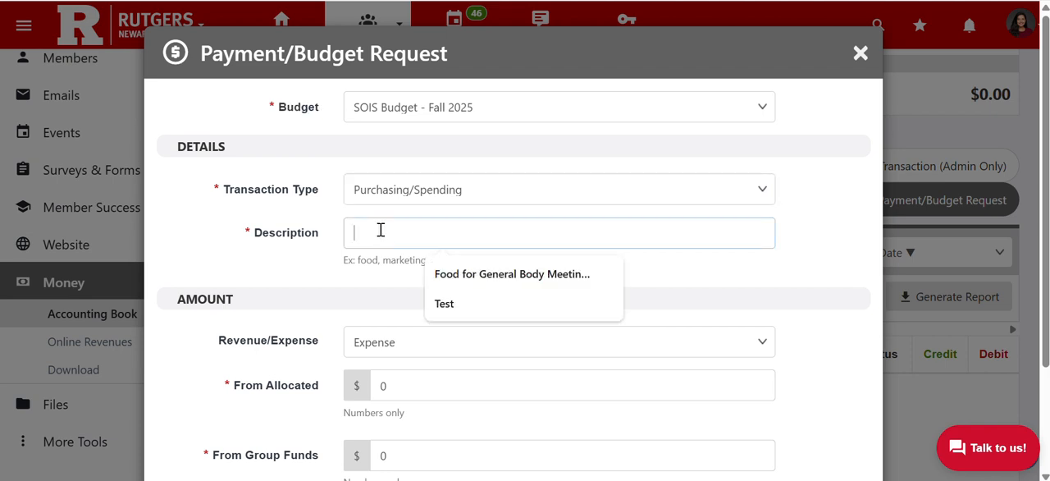
left_click(491, 275)
Request 200 dollars from the allocated funds and continue to the Purchase Request form
scroll(490, 279, "down", 2)
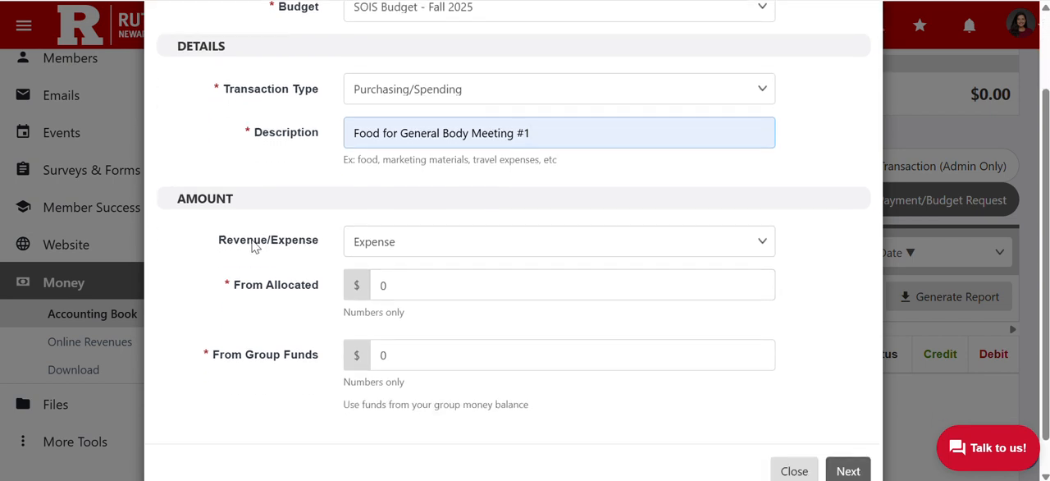
left_click_drag(239, 241, 300, 242)
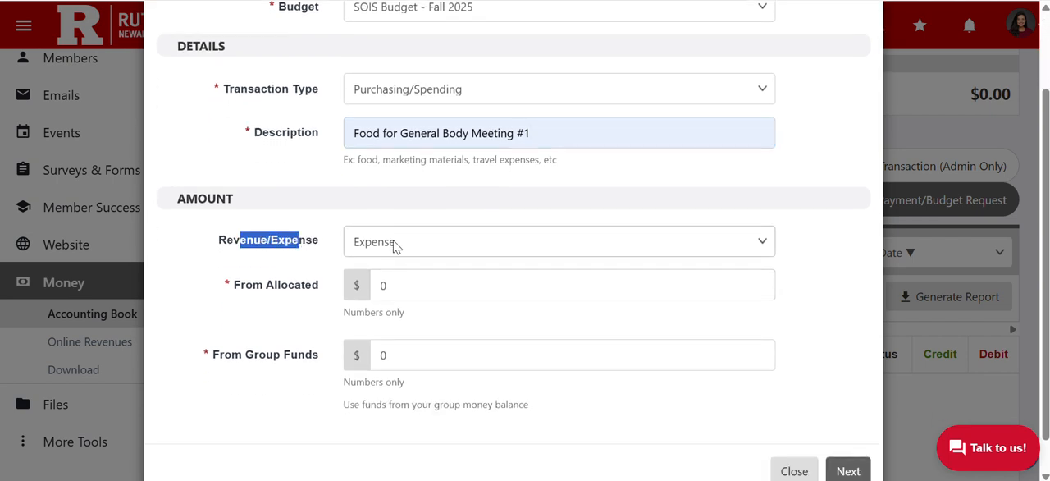
left_click(297, 263)
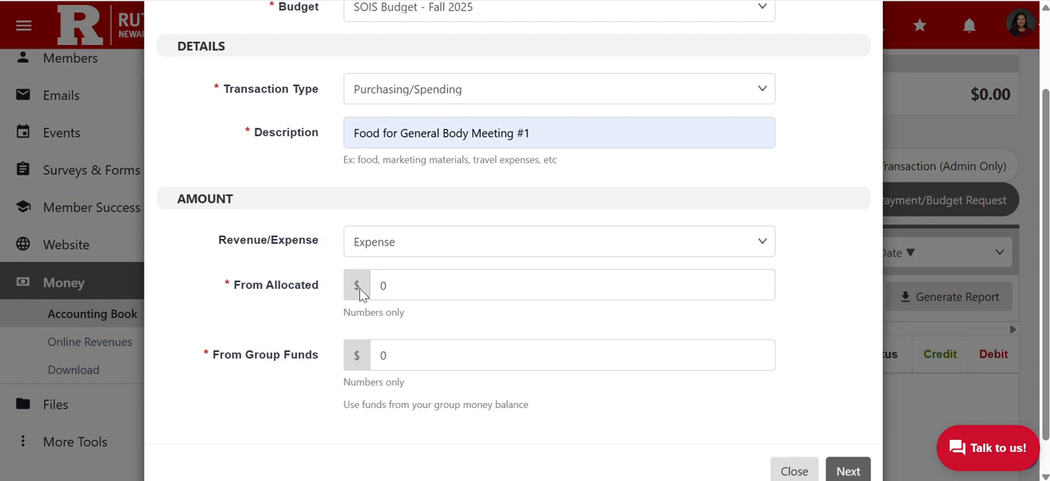
left_click(398, 281)
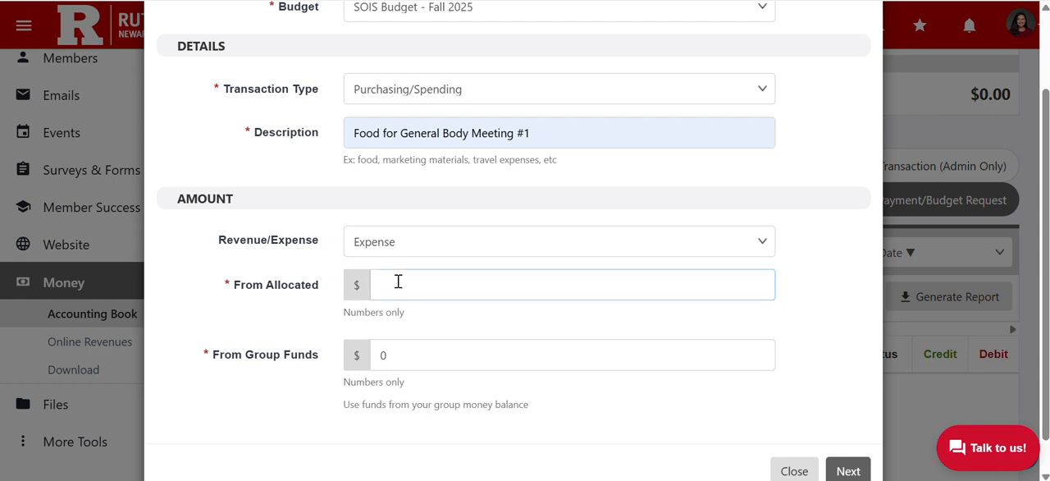
type("200")
left_click(428, 321)
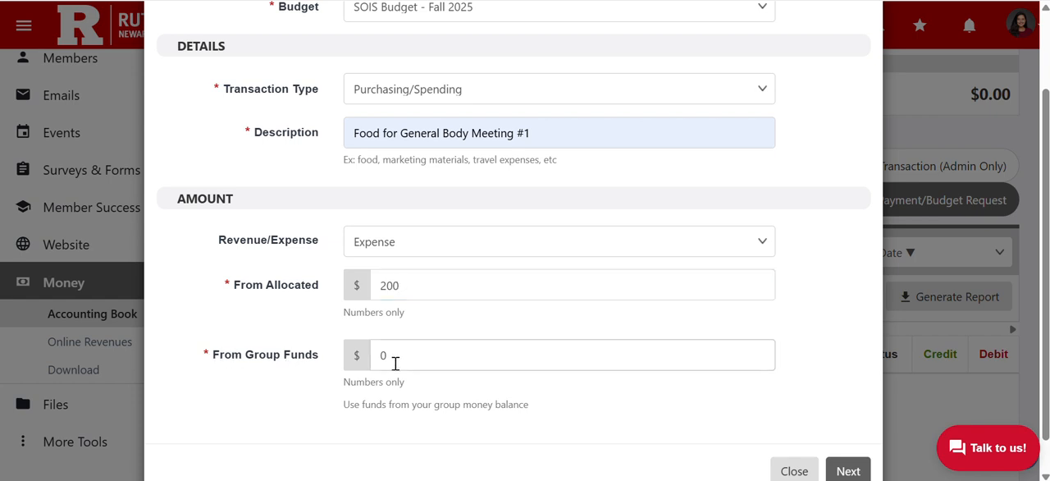
scroll(631, 402, "down", 1)
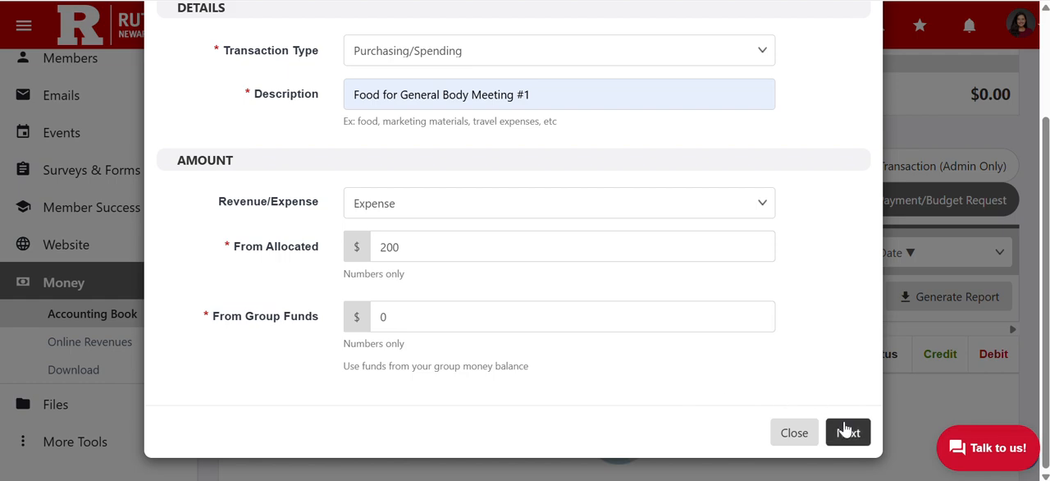
scroll(575, 103, "up", 3)
scroll(584, 107, "down", 3)
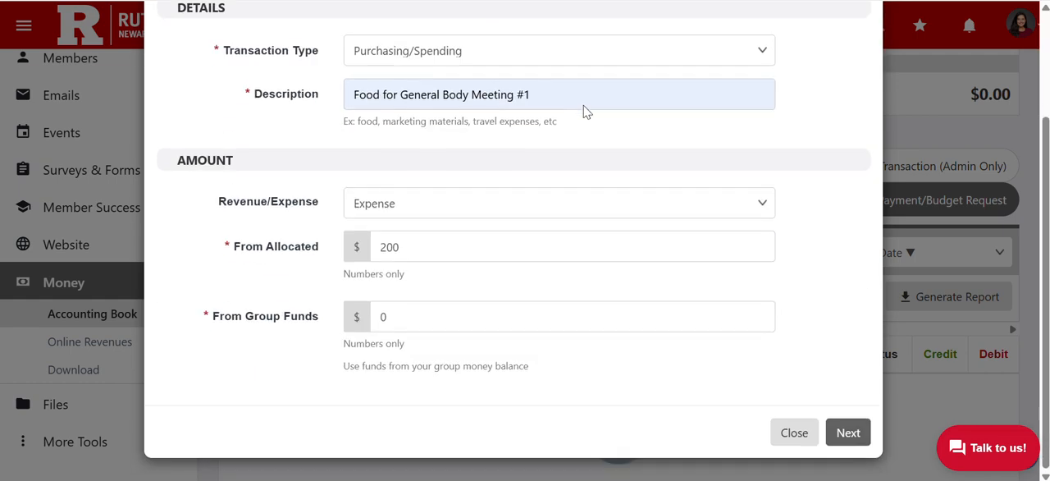
left_click(849, 432)
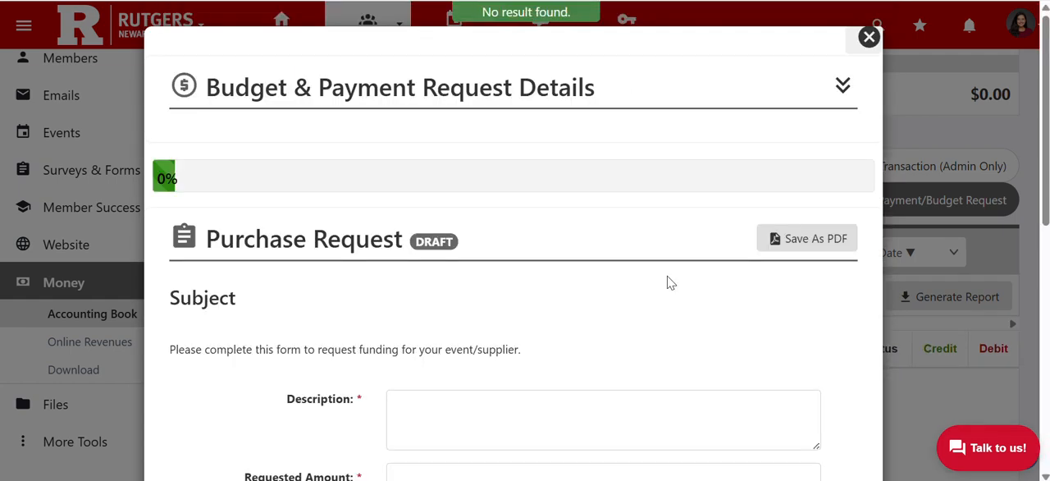
Enter "Food for general body meeting #1" as the description in the Purchase Request form
scroll(667, 276, "down", 3)
scroll(668, 277, "up", 3)
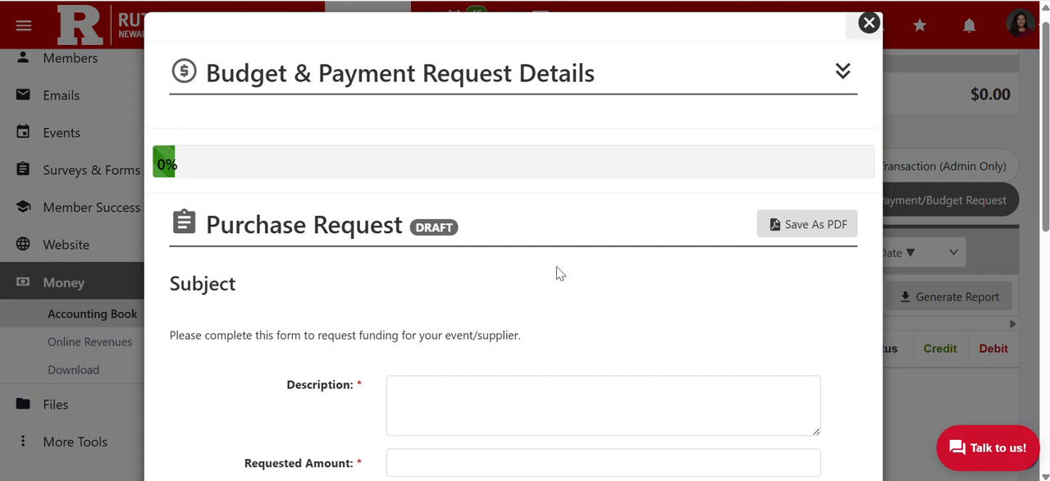
scroll(556, 274, "down", 1)
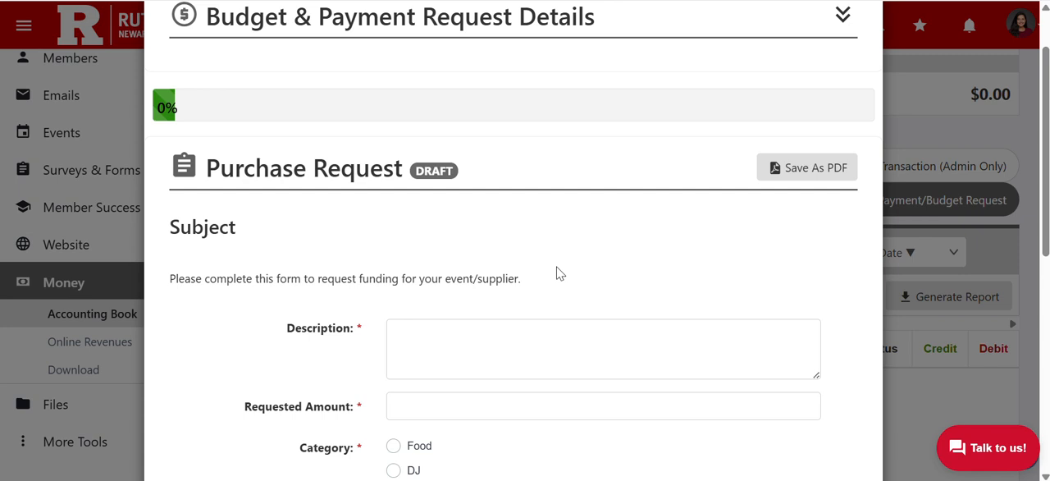
scroll(557, 272, "down", 2)
left_click(553, 265)
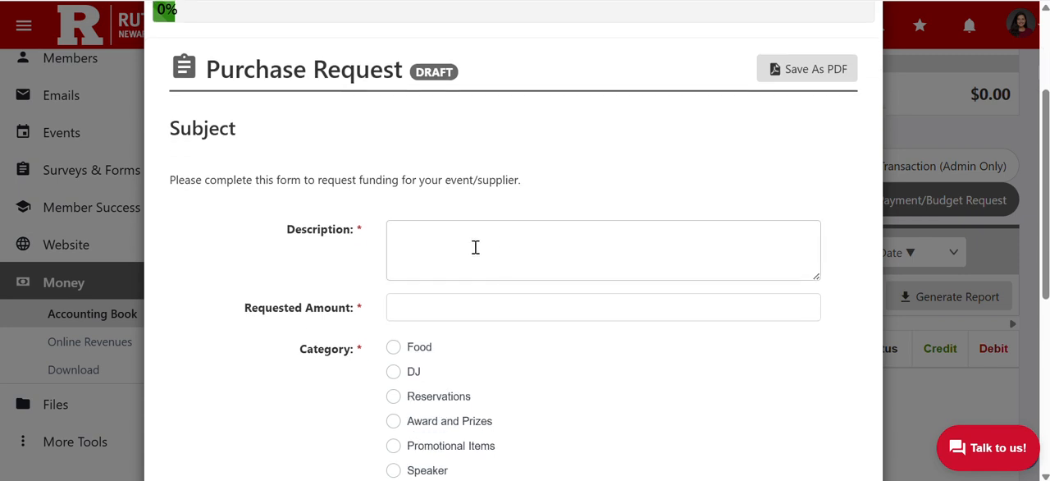
type("F")
key("Caps_Lock")
type("o")
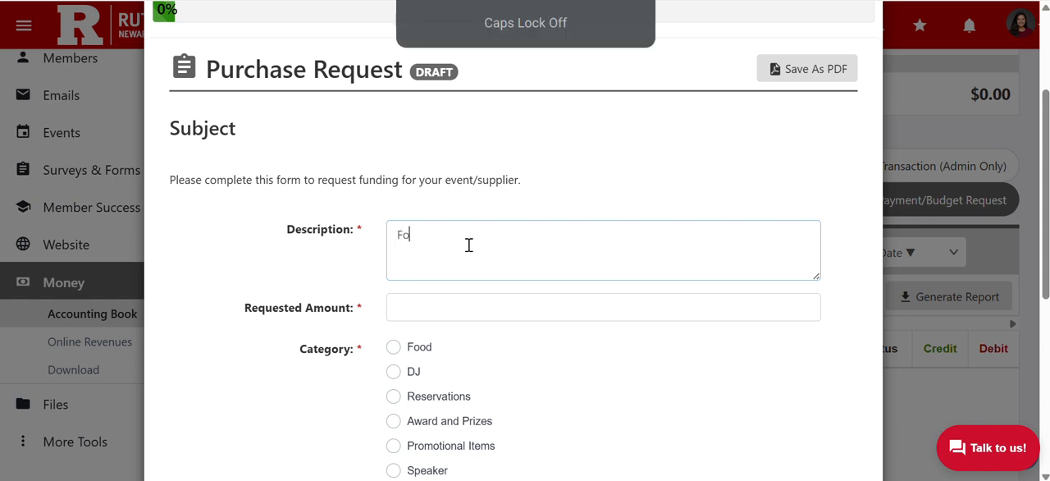
type("od for gen")
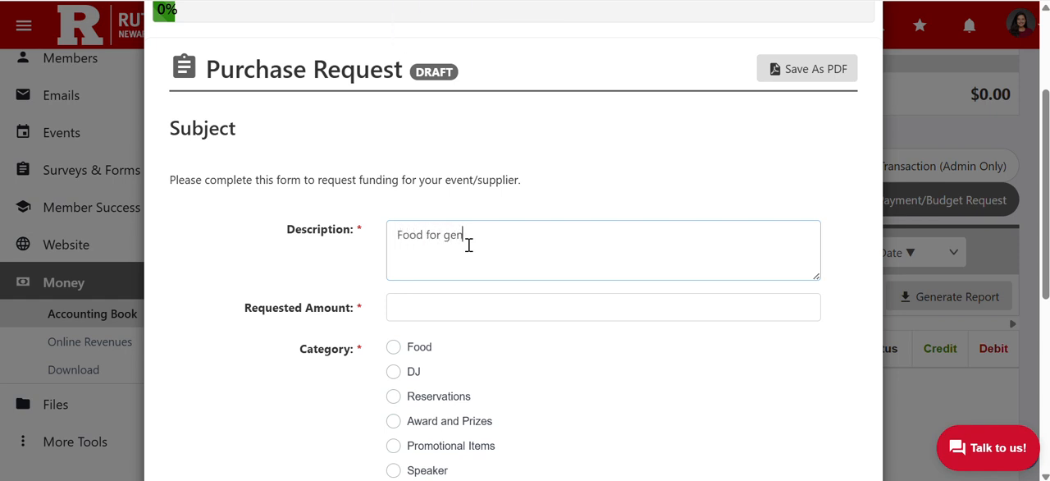
type("eral body meeting #1")
scroll(468, 244, "down", 1)
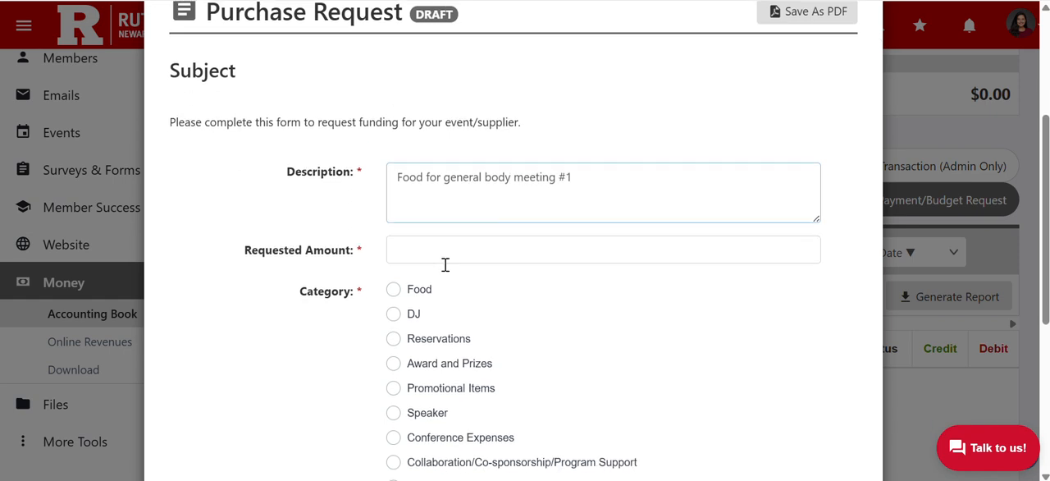
Set the Purchase Request's requested amount to 200 and its category to Food
left_click(419, 253)
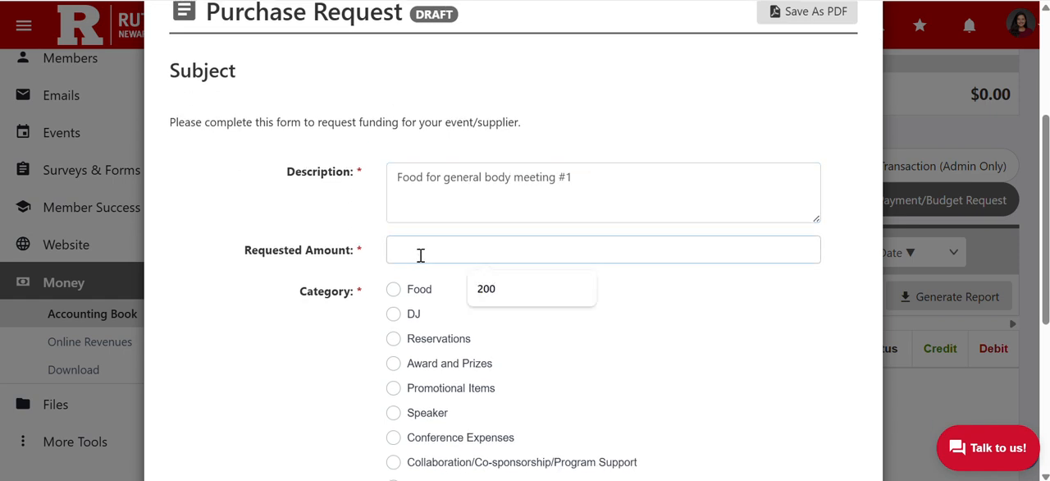
left_click(483, 290)
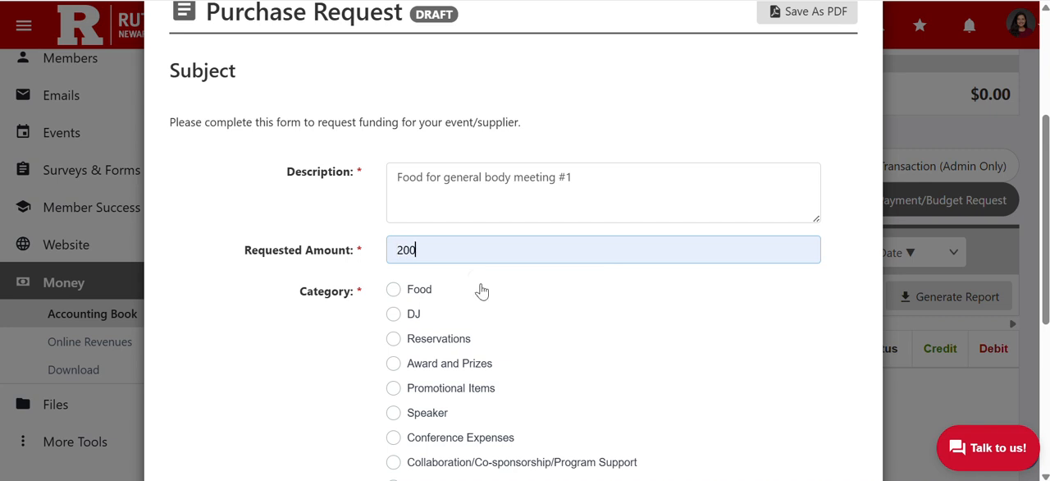
scroll(481, 290, "down", 1)
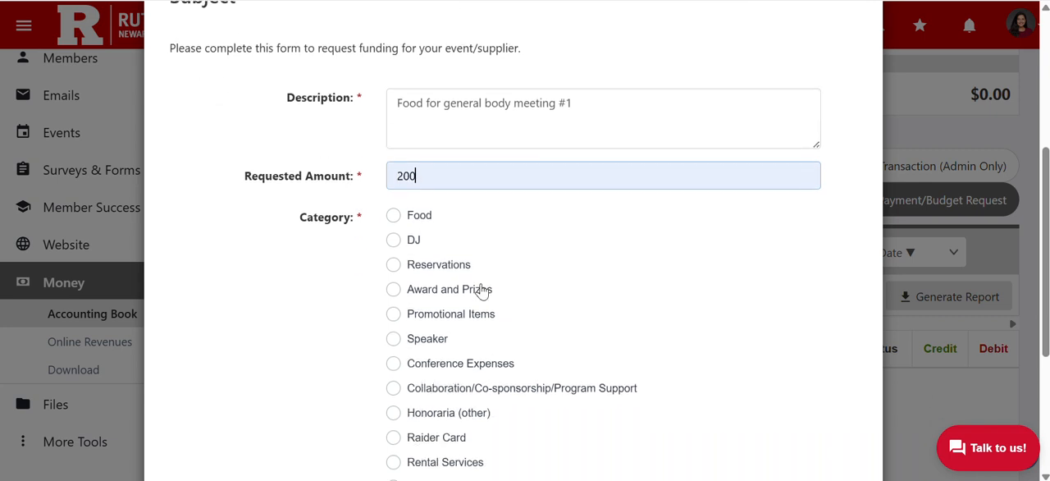
left_click(394, 217)
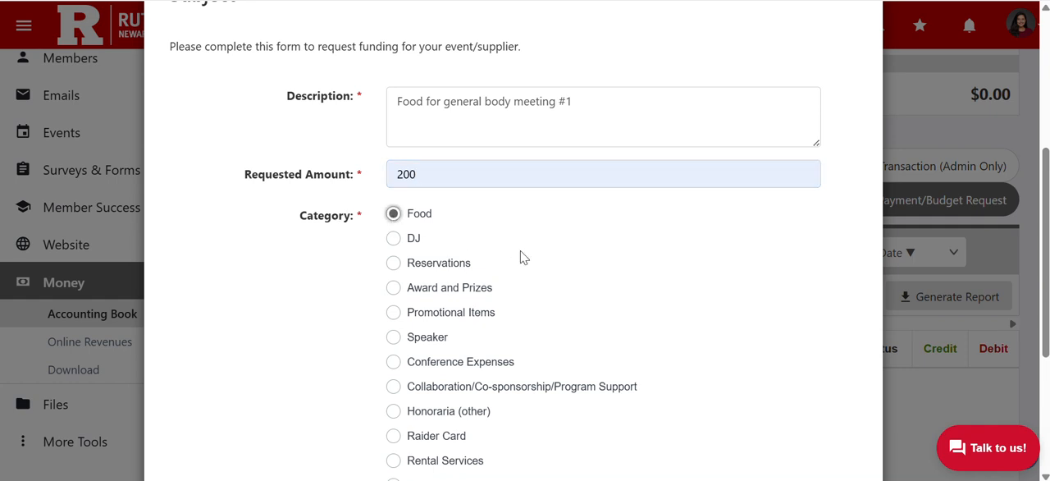
scroll(522, 258, "down", 1)
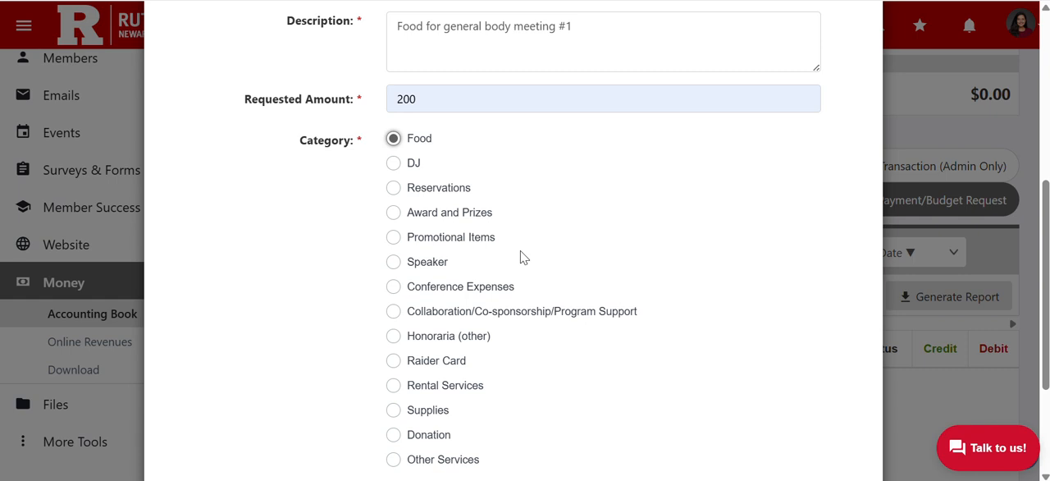
scroll(521, 256, "down", 2)
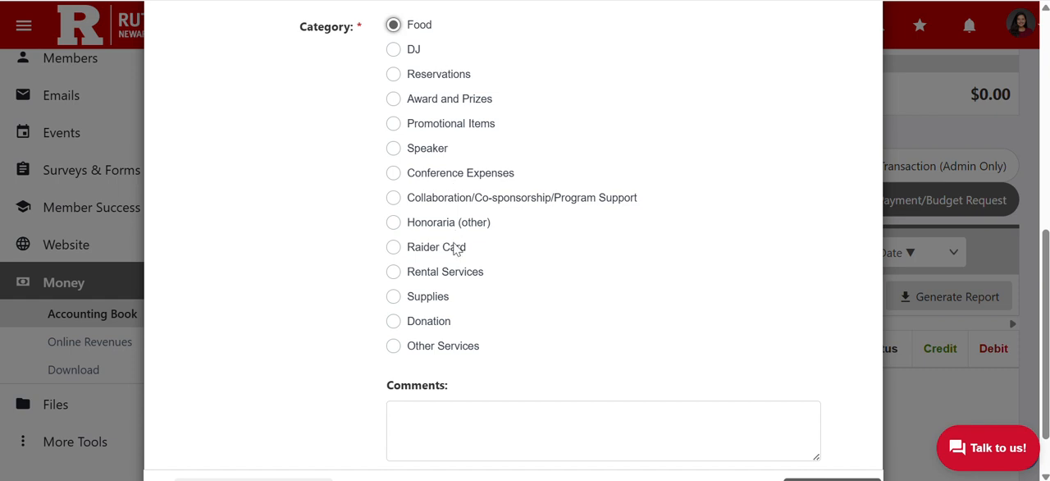
left_click(393, 346)
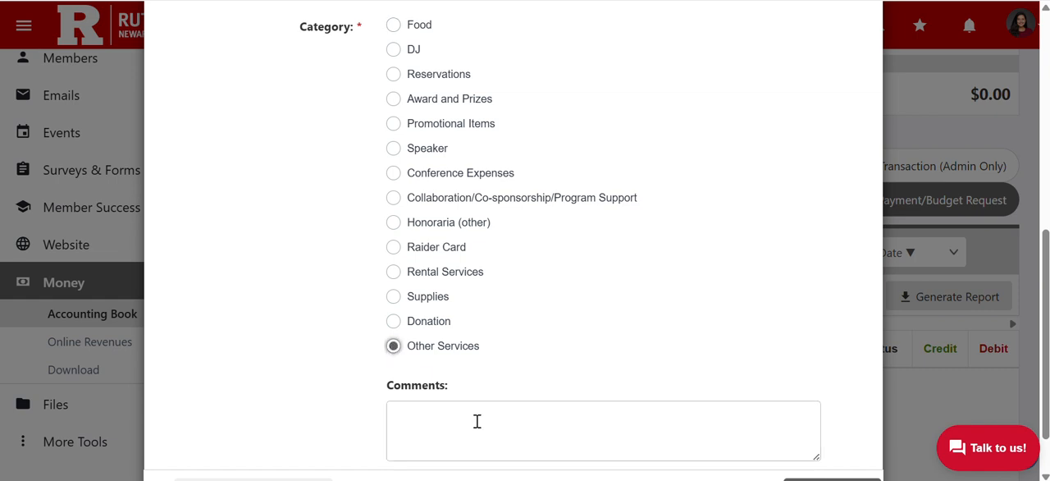
scroll(476, 415, "down", 1)
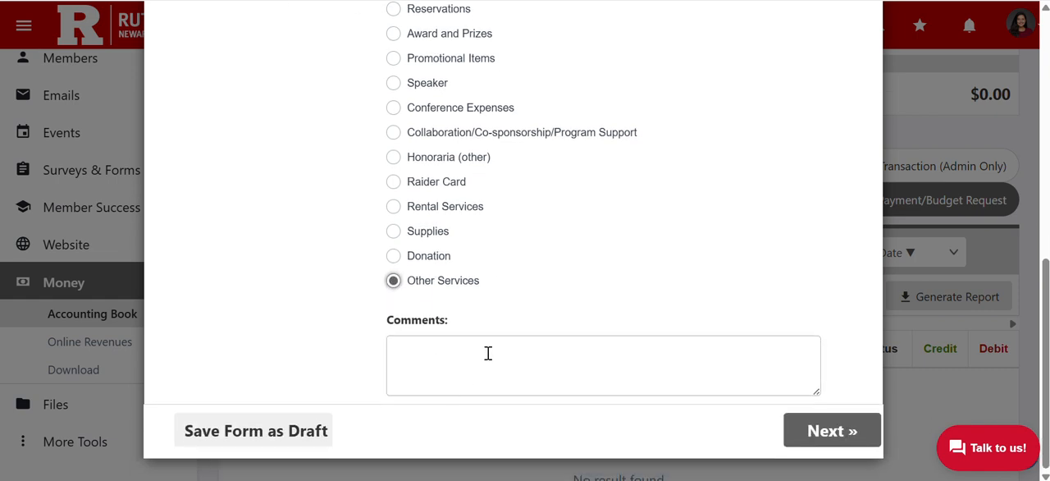
scroll(539, 157, "up", 1)
scroll(539, 157, "up", 3)
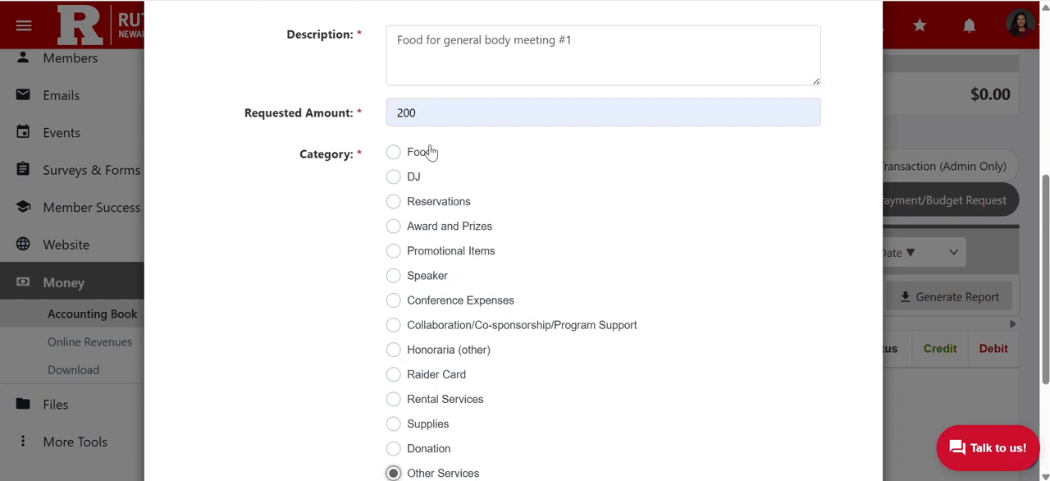
left_click(394, 153)
Continue to the Payee Information page and enter "Gourmet Dining" as the payee name
scroll(583, 196, "down", 3)
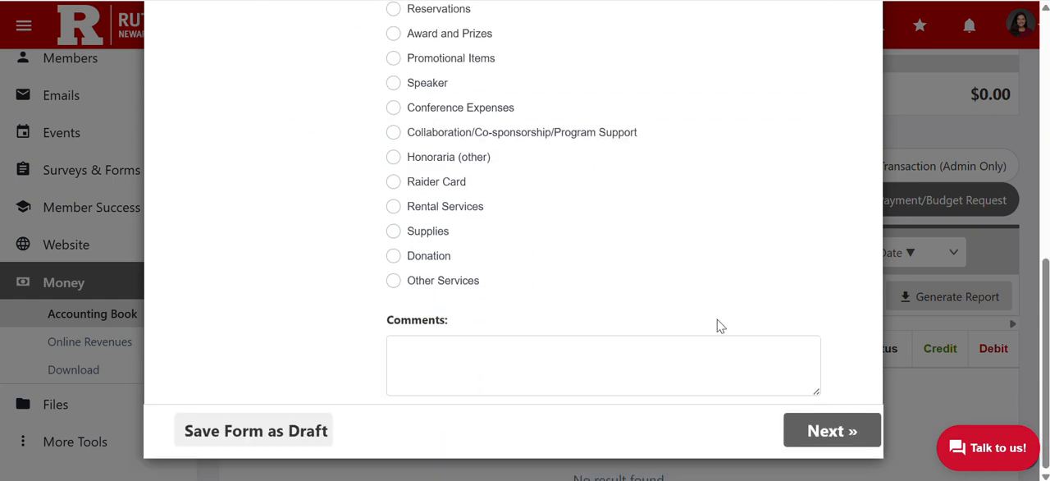
left_click(808, 429)
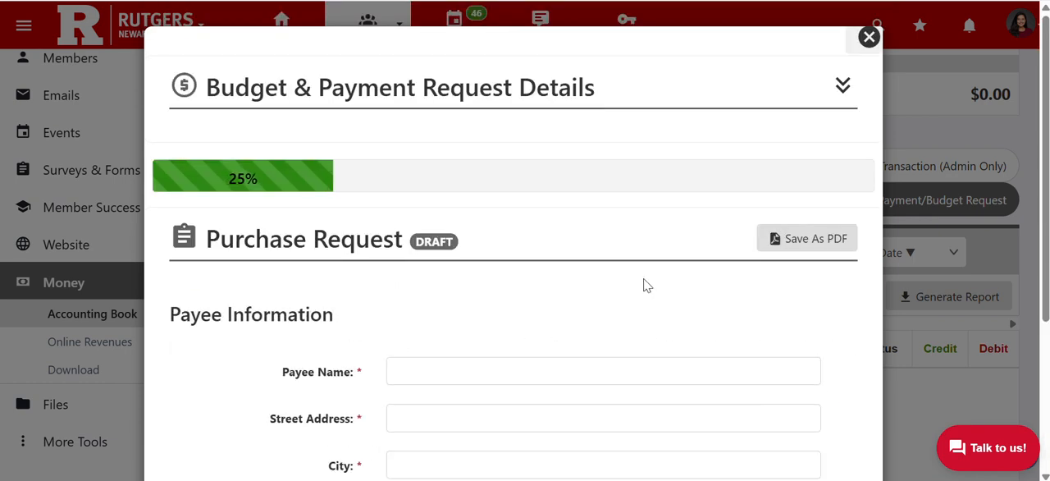
scroll(645, 284, "down", 2)
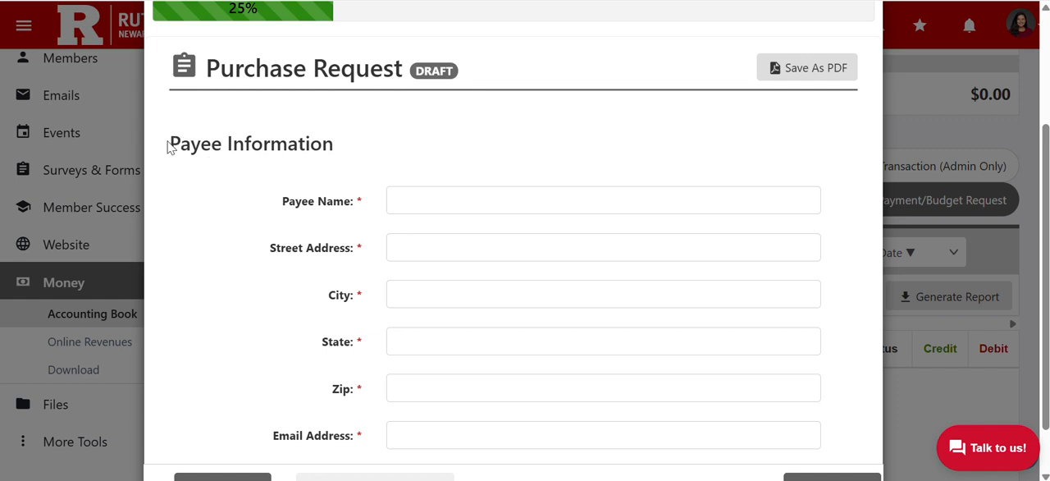
left_click_drag(170, 144, 352, 148)
left_click(352, 148)
left_click(417, 198)
left_click(479, 238)
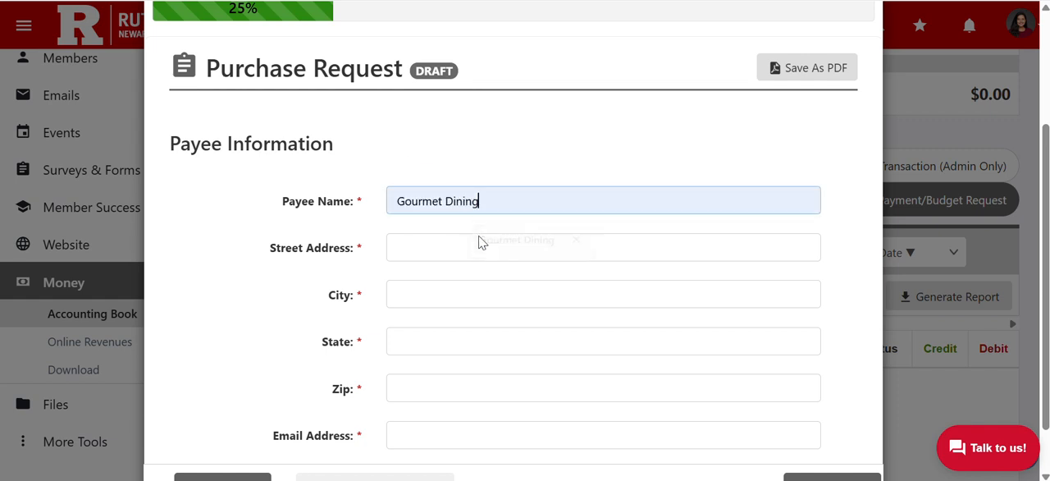
Fill in the payee's street address, city, state and zip code
left_click(418, 247)
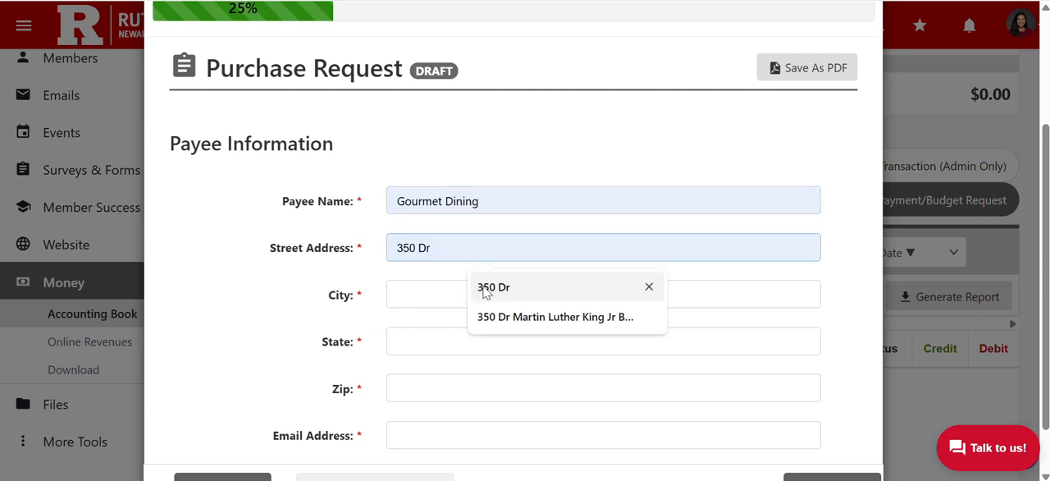
left_click(487, 315)
left_click(421, 295)
left_click(484, 333)
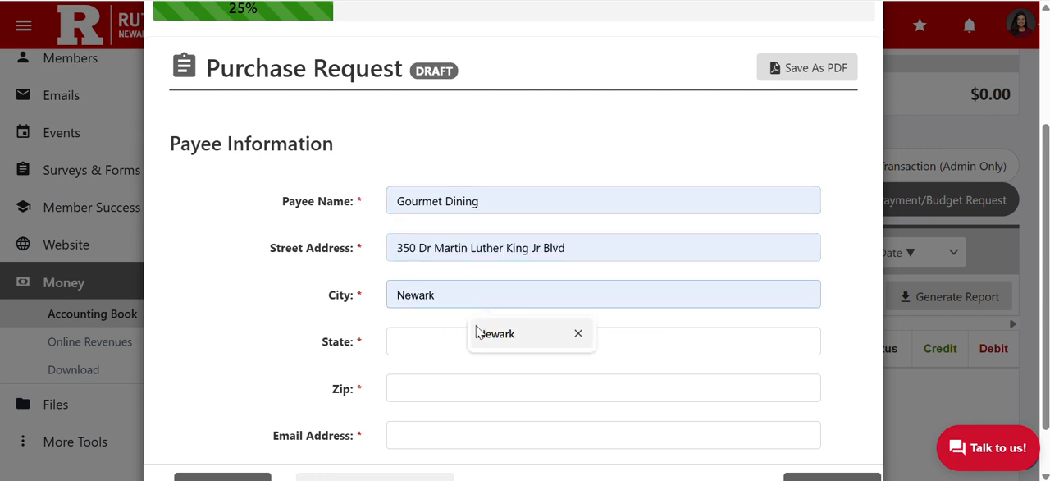
left_click(403, 336)
left_click(485, 382)
scroll(411, 284, "down", 1)
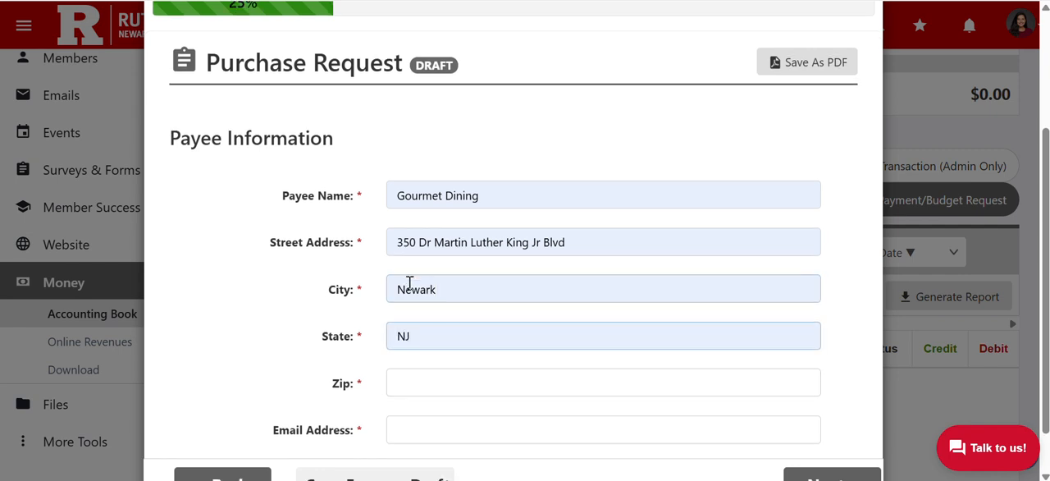
left_click(424, 327)
left_click(484, 369)
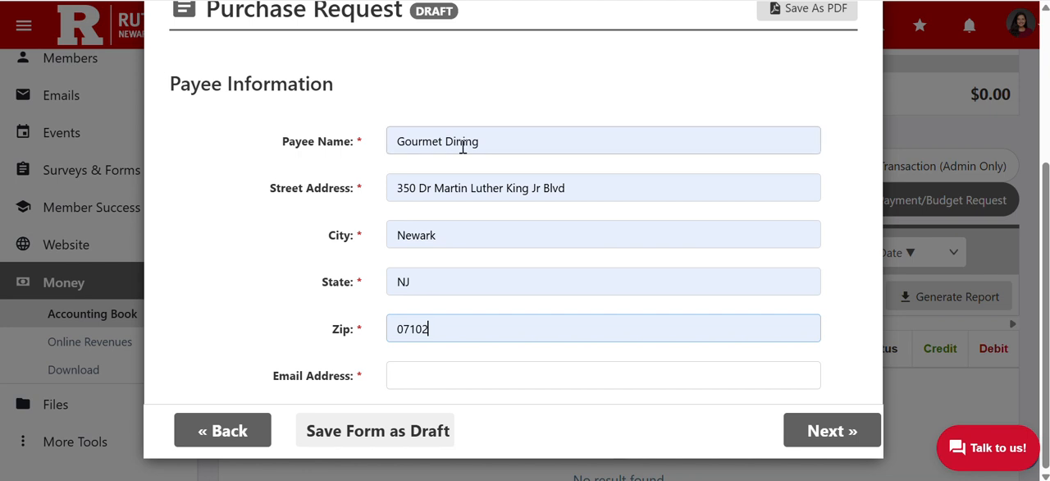
Fill in the payee's email address and continue to the Additional Information page
left_click(405, 375)
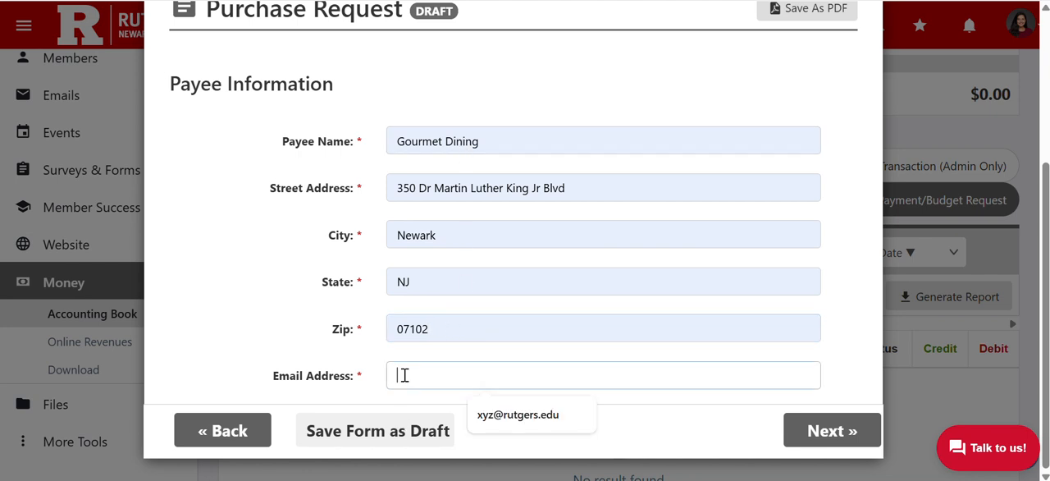
left_click(496, 412)
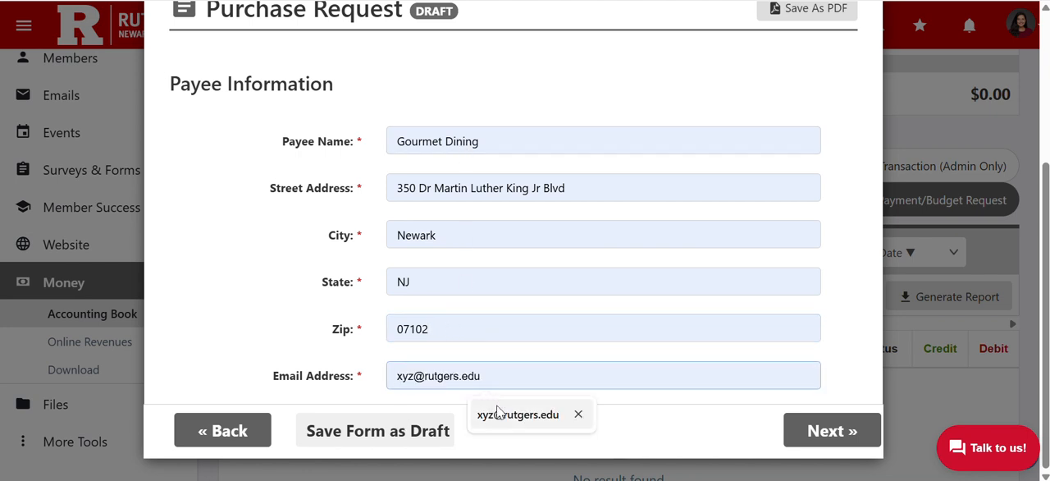
left_click(800, 424)
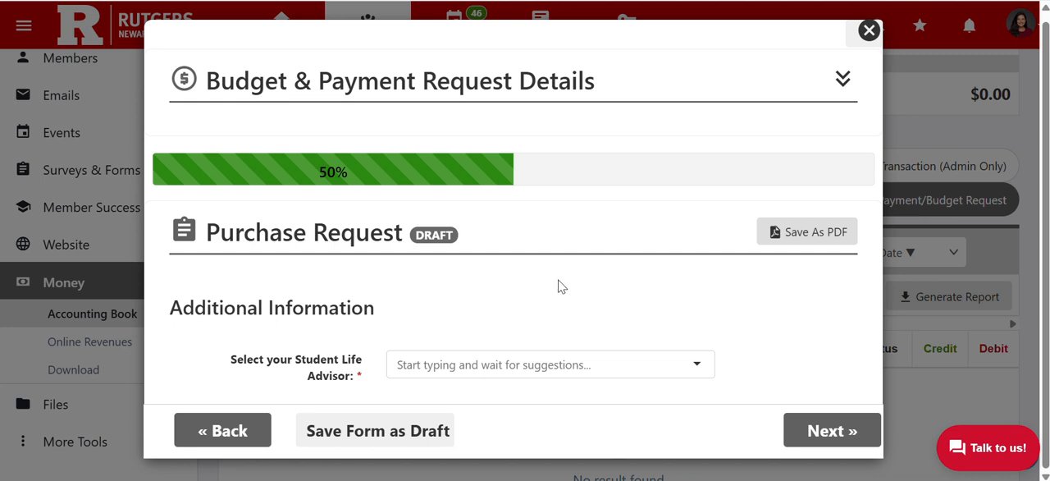
Find and select the group's Student Life Advisor by name, and continue to the Event Details page
left_click(452, 366)
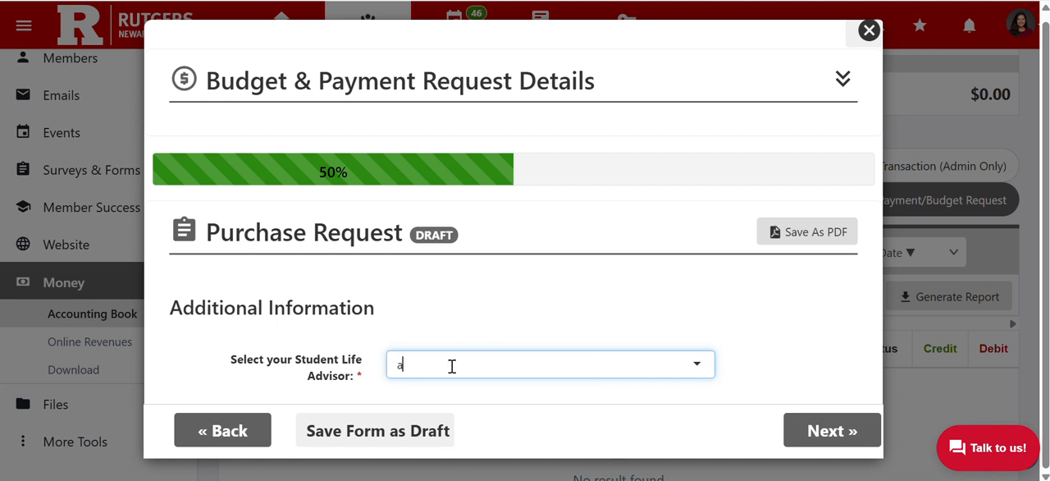
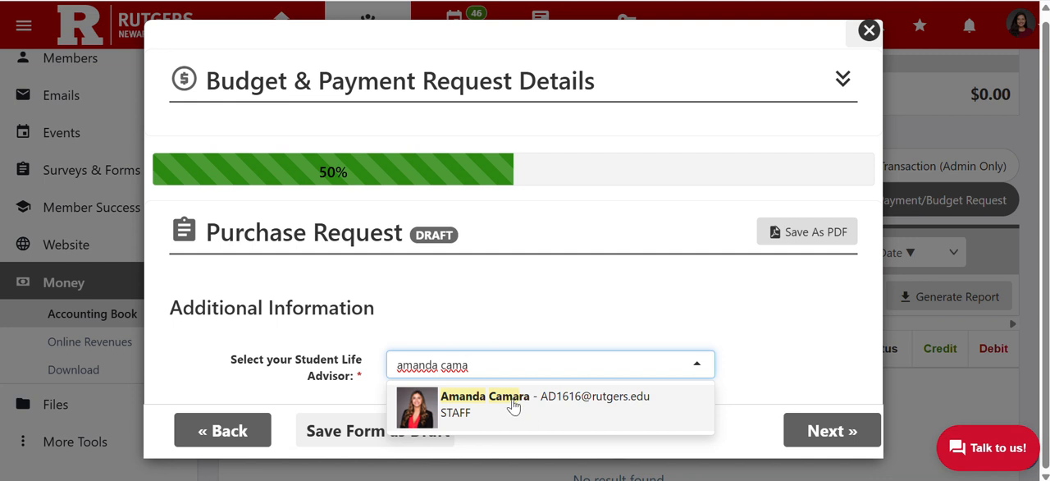
left_click(492, 400)
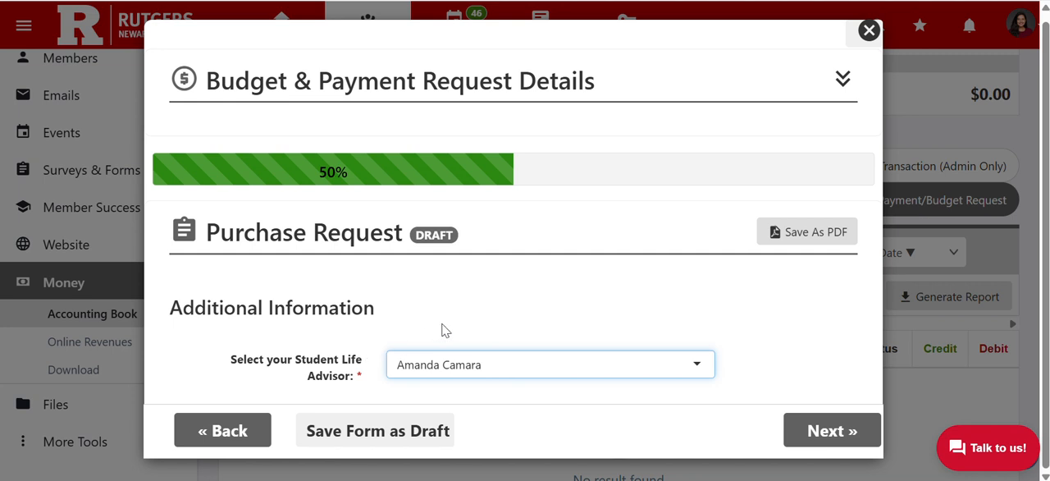
left_click(816, 428)
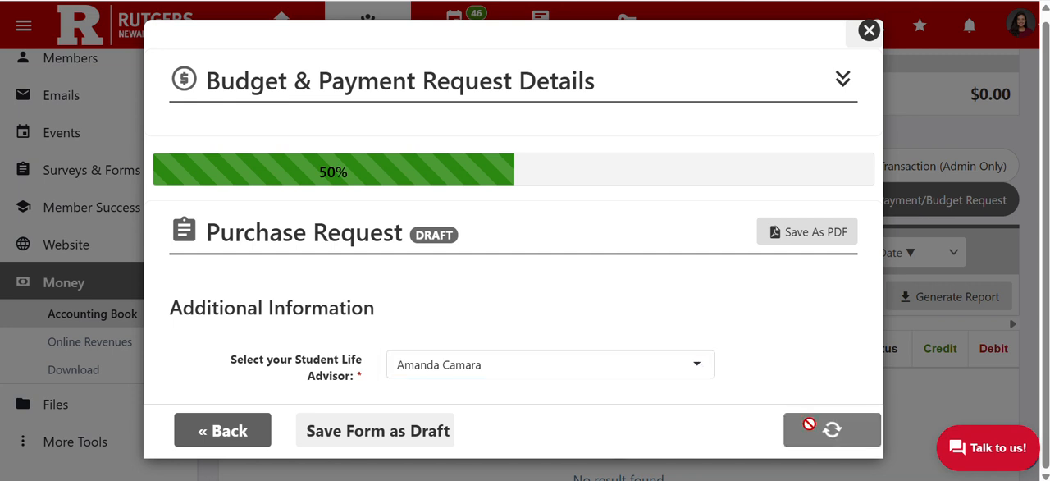
Enter "General Body Meeting #1" as the event name in the Event Details
scroll(632, 310, "down", 3)
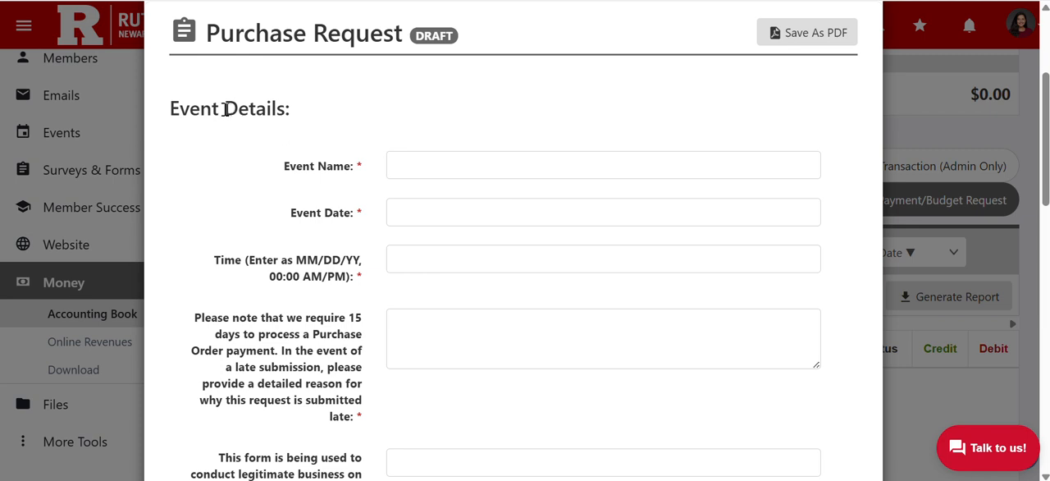
left_click(420, 160)
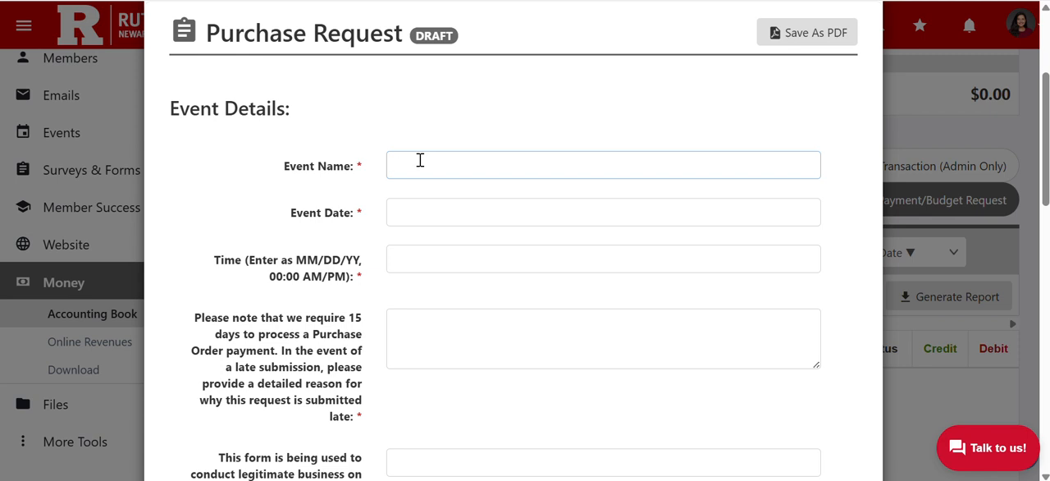
type("g")
key("Caps_Lock")
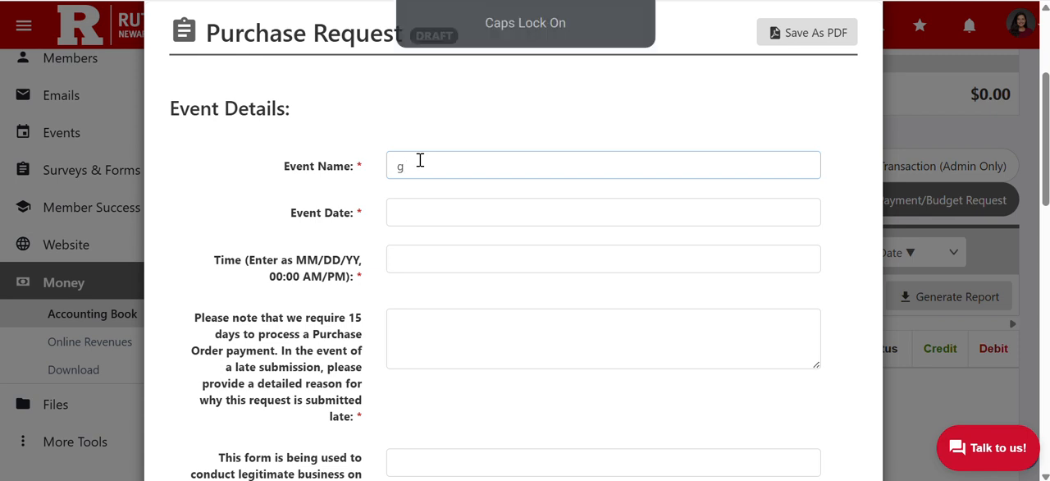
key("BackSpace")
type("G")
key("Caps_Lock")
type("eneral ")
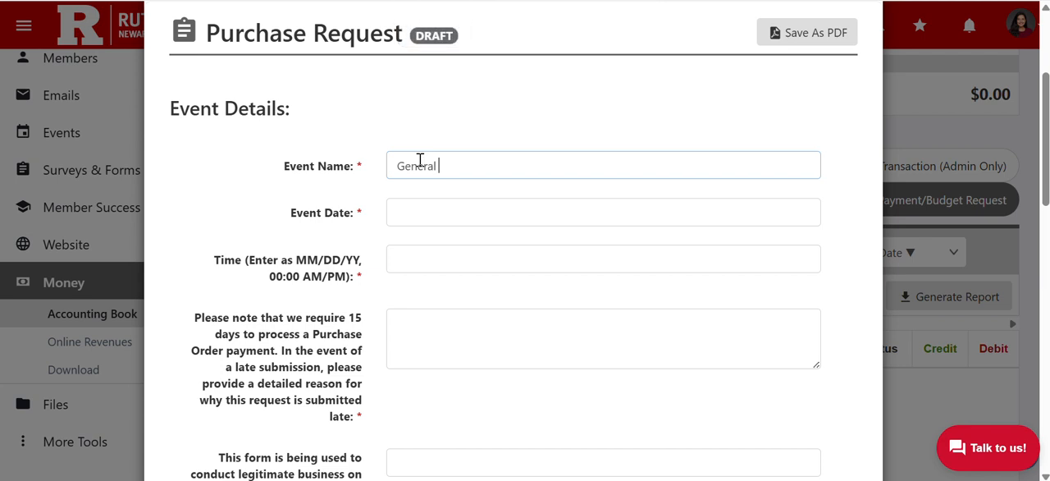
type("Body Meeting #1")
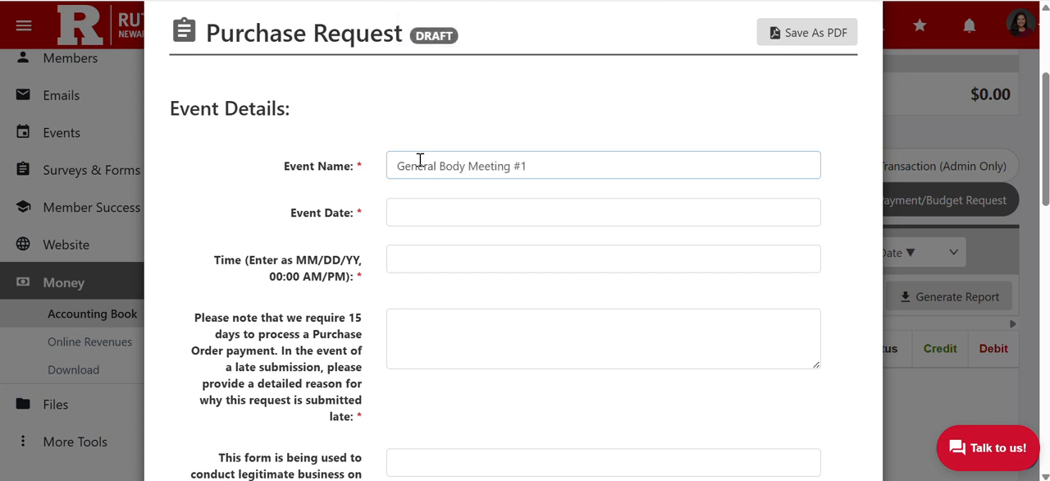
Set the event date to 10 Sep 2025 and the event time to 2:30 PM
left_click(433, 211)
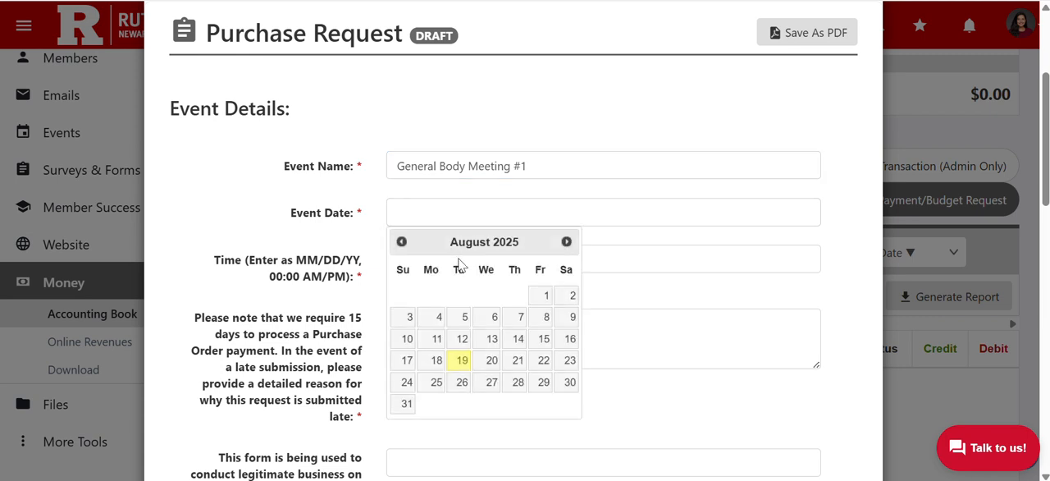
left_click(566, 241)
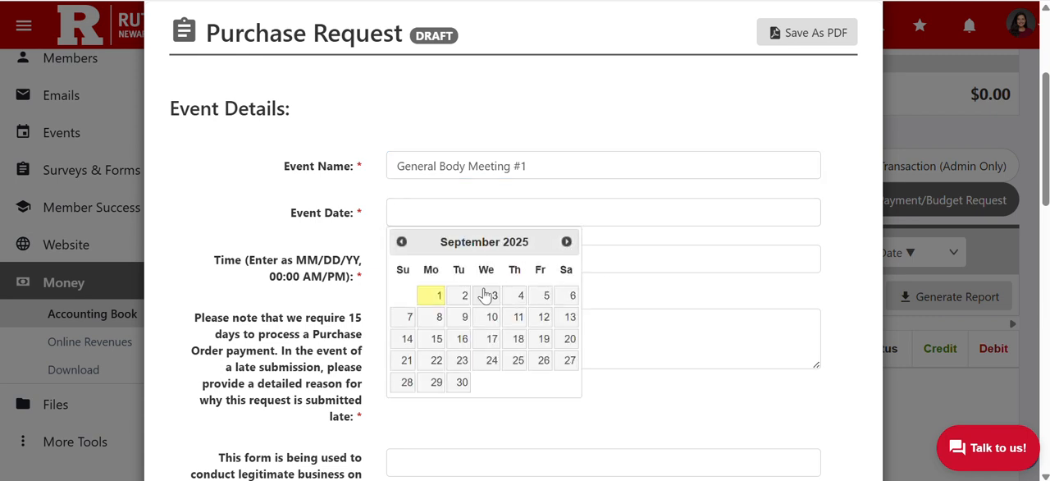
left_click(491, 319)
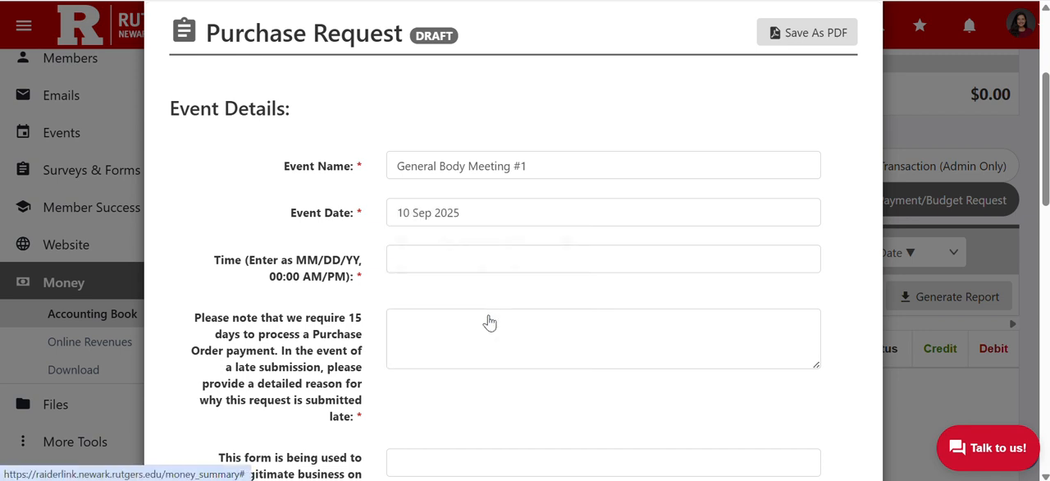
left_click(414, 268)
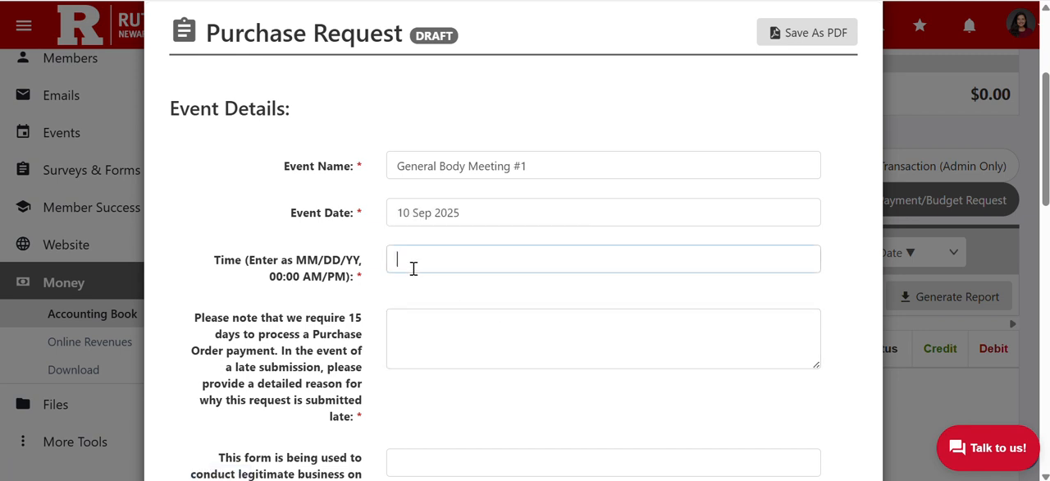
type("2:30")
key("Caps_Lock")
type("PM")
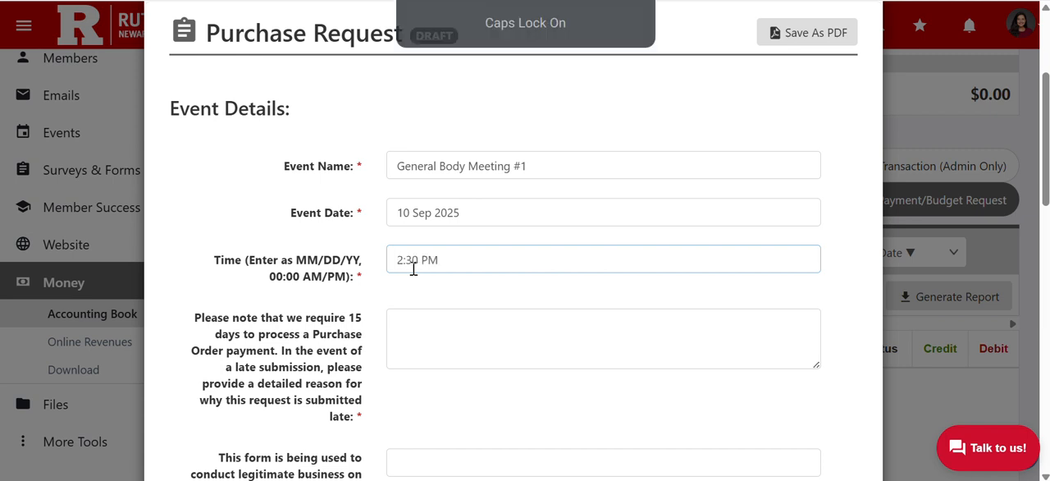
scroll(462, 290, "down", 1)
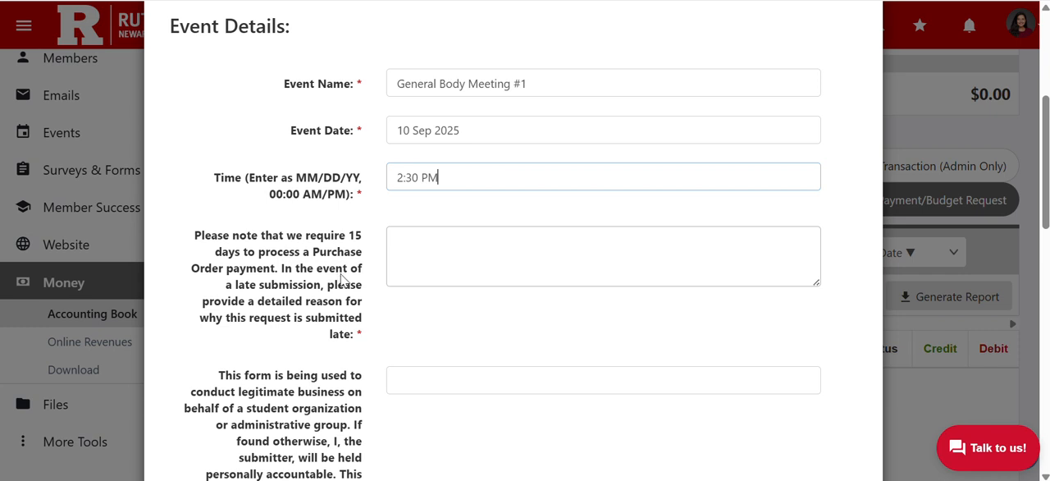
Enter "N/A" as the reason for a late submission of the purchase request
left_click(411, 270)
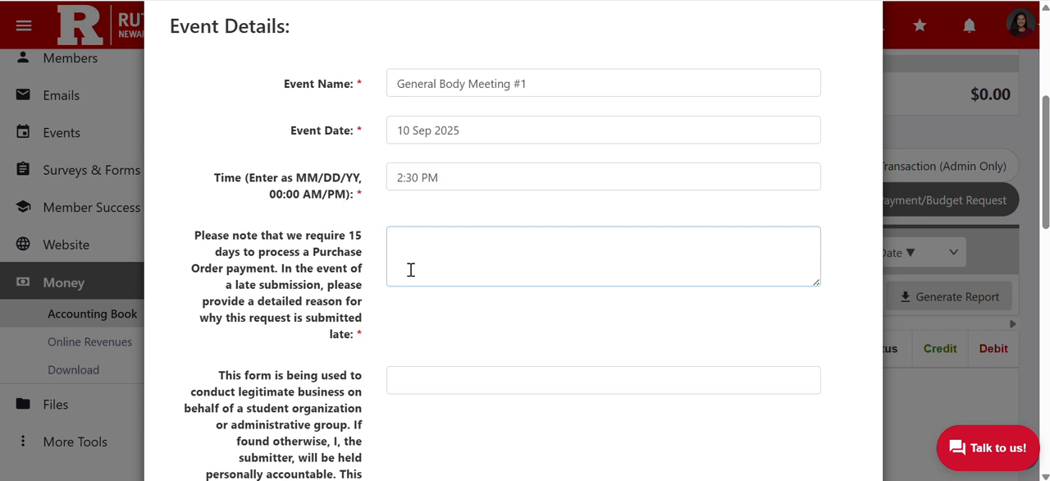
type("N/A")
Sign the legitimate-business accountability statement with the submitter's initials
scroll(411, 270, "down", 3)
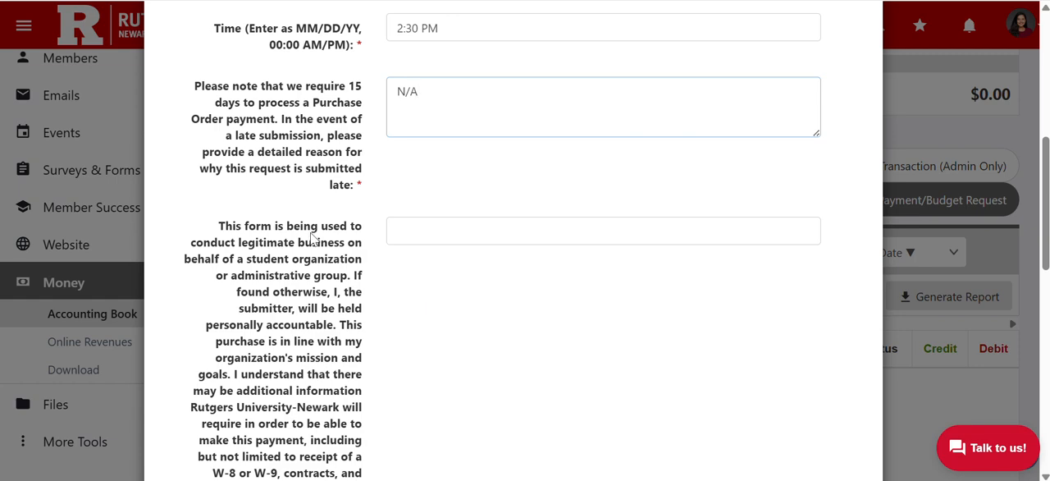
left_click(417, 236)
scroll(416, 238, "down", 3)
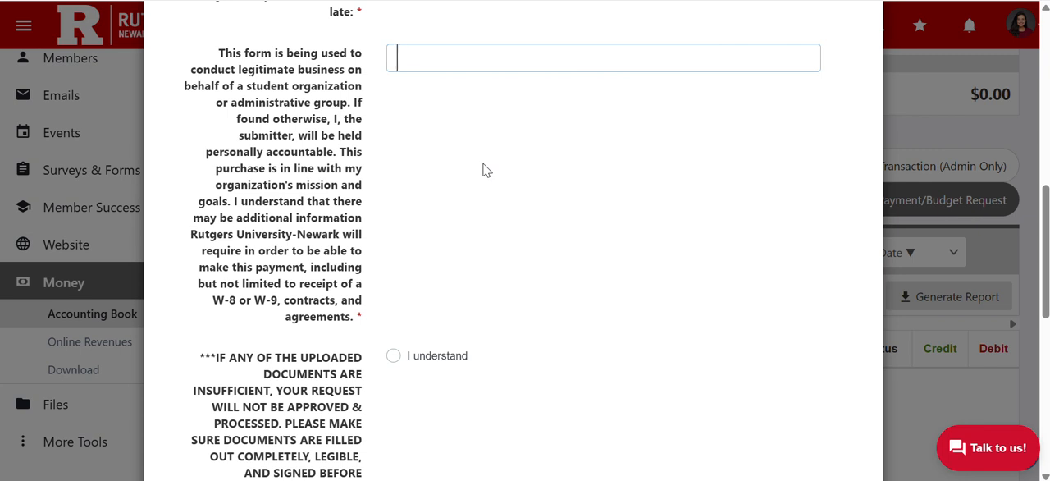
type("Y")
key("Caps_Lock")
type("es")
key("BackSpace")
key("BackSpace")
key("Caps_Lock")
type("TK")
key("Caps_Lock")
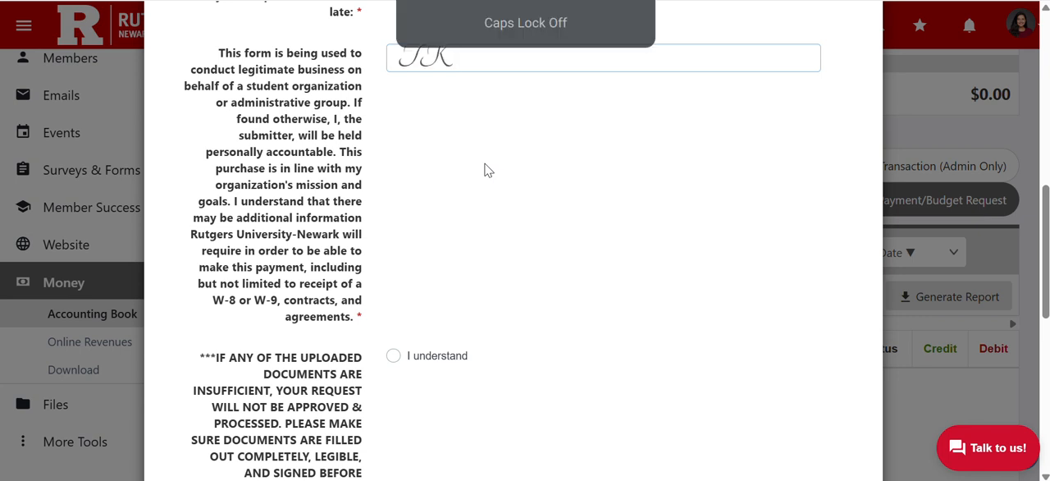
Acknowledge the notice about insufficient uploaded documents by choosing "I understand"
scroll(492, 169, "down", 1)
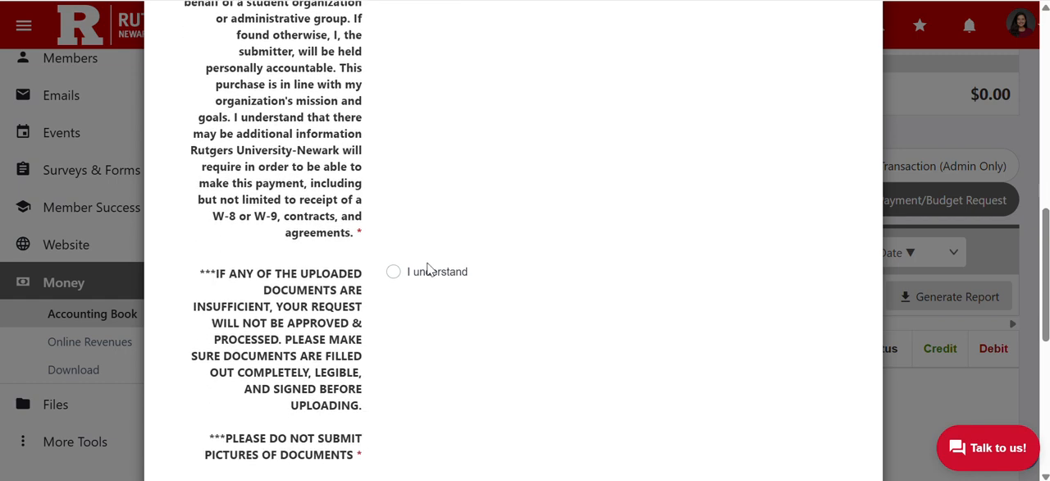
scroll(427, 269, "down", 1)
left_click(393, 155)
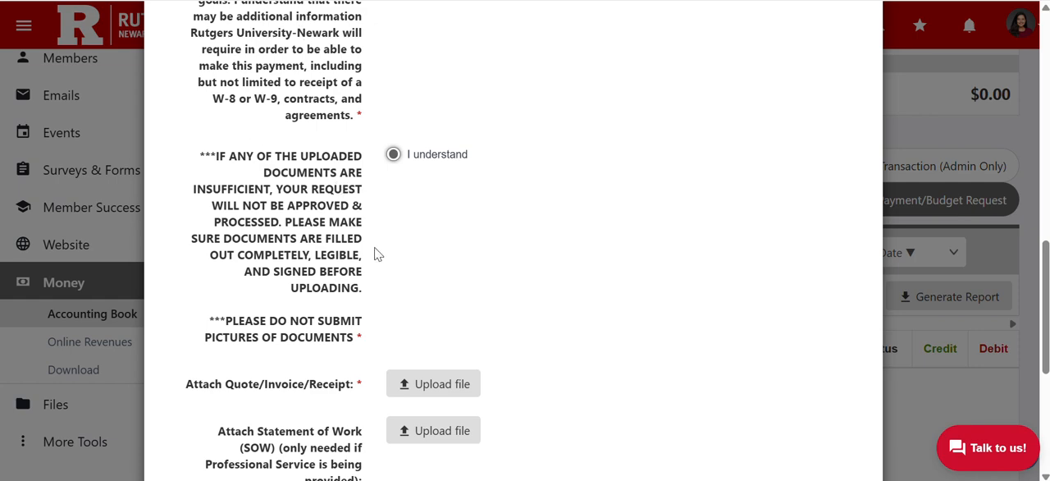
Review the document attachment fields and answer "No" to whether the purchase request requires a signed contract or pre-payment
scroll(469, 274, "down", 2)
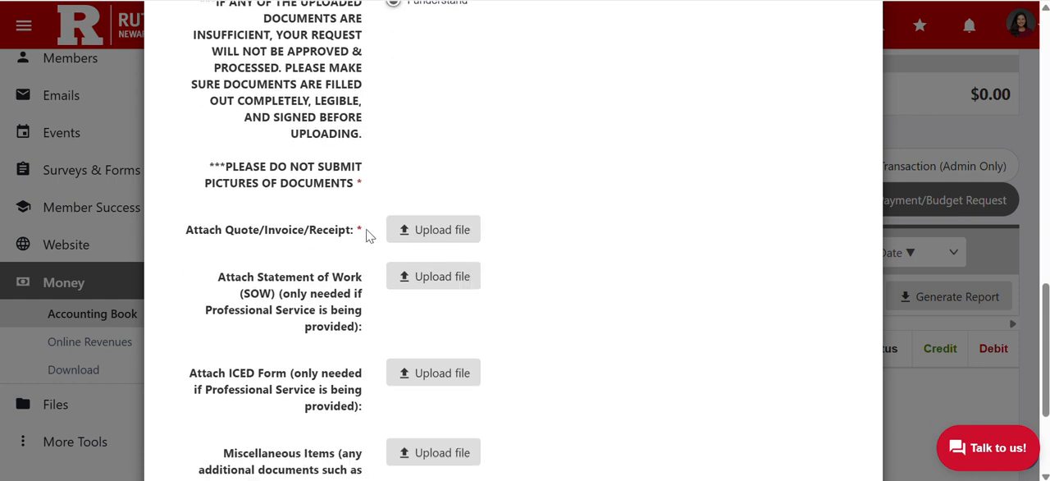
scroll(369, 238, "down", 1)
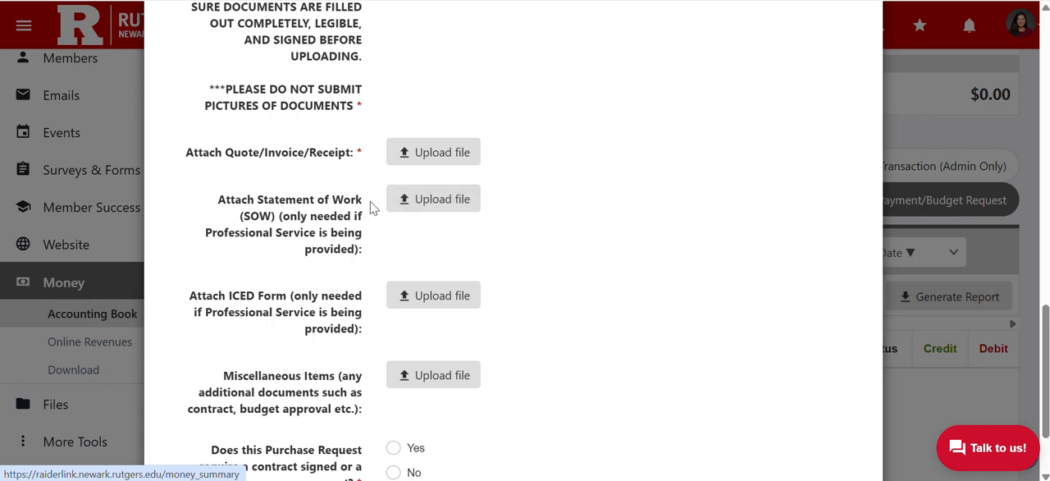
left_click_drag(310, 238, 206, 234)
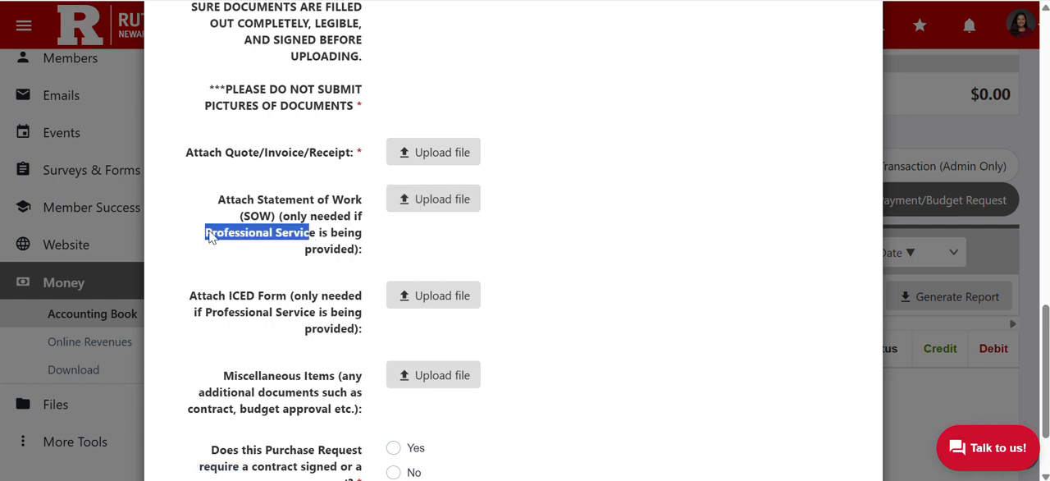
left_click(323, 265)
scroll(323, 264, "down", 3)
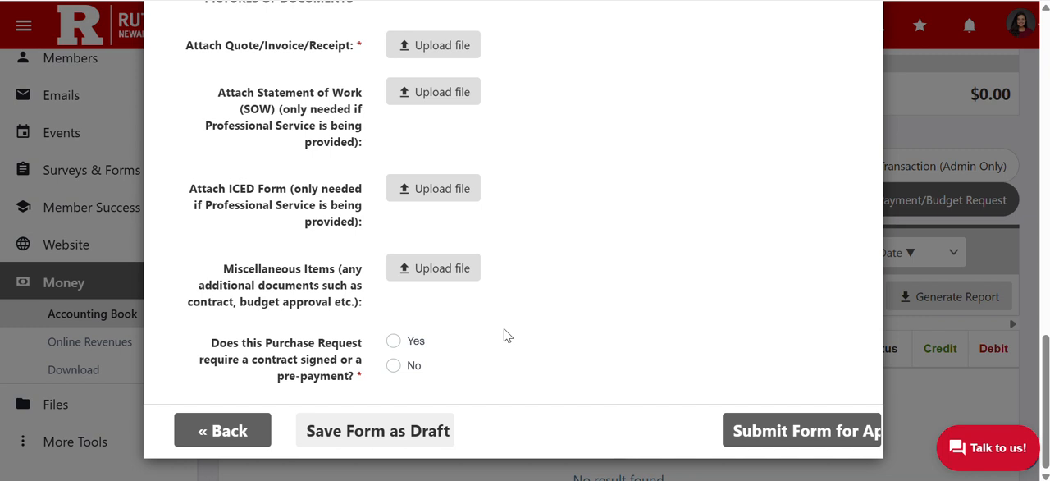
left_click(393, 367)
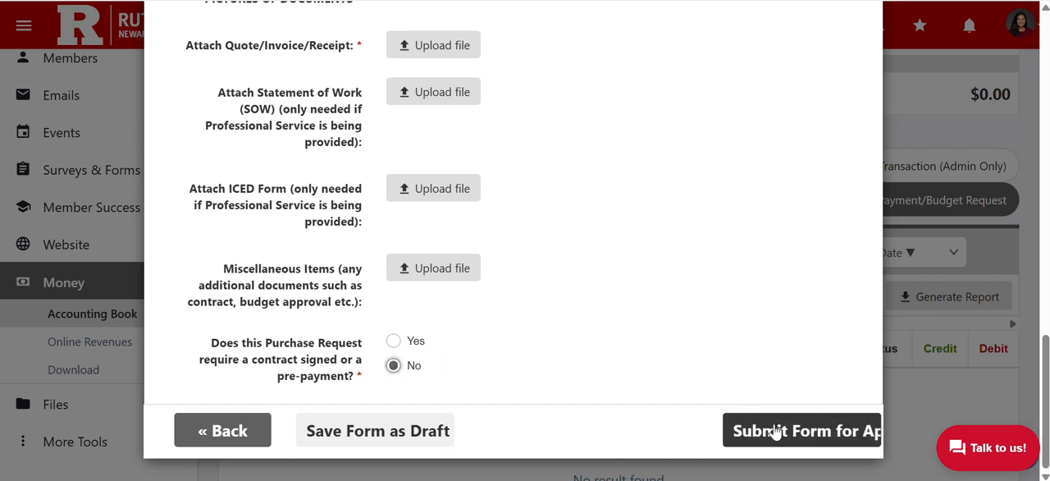